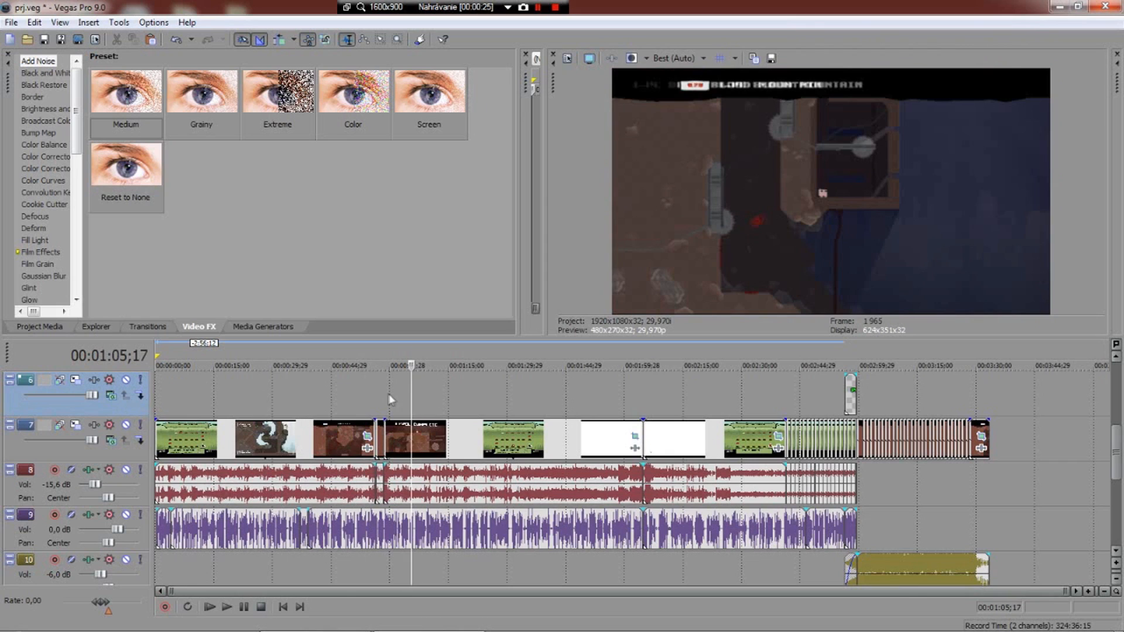
Examine the gameplay footage around the cuts between 00:00:56;13 and 00:00:58;17 and at several earlier points.
left_click(384, 391)
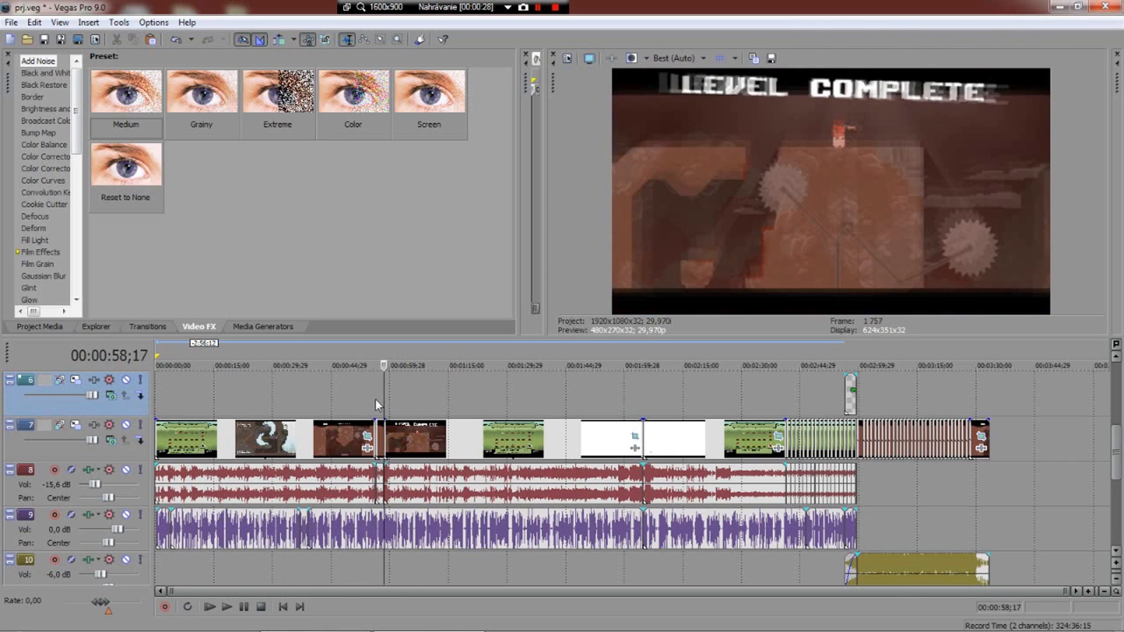
left_click(374, 399)
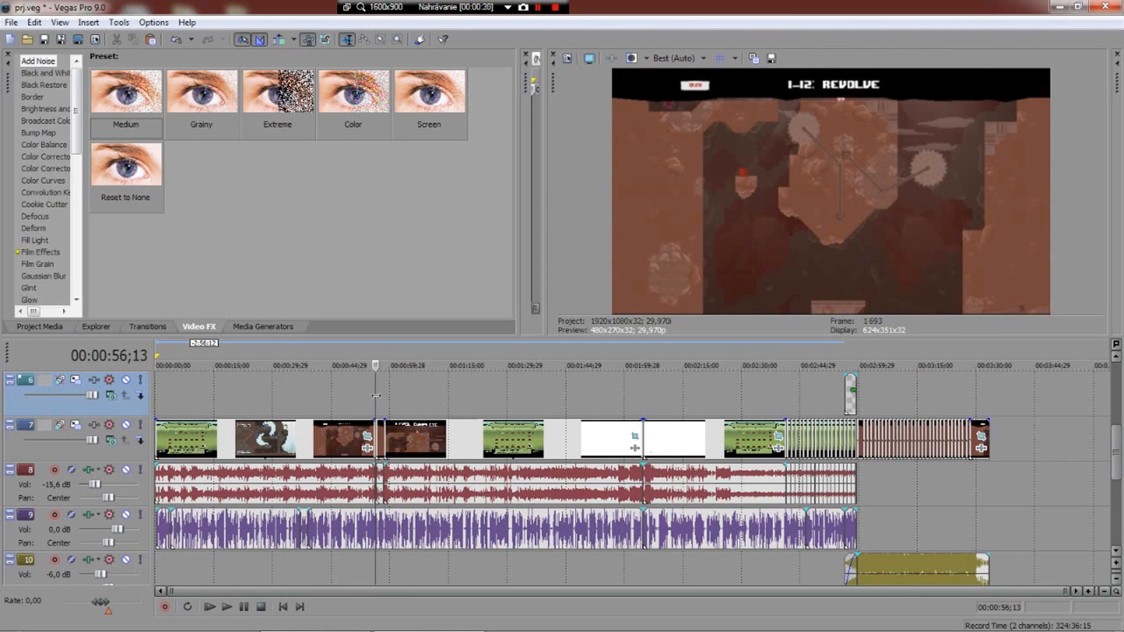
left_click(384, 393)
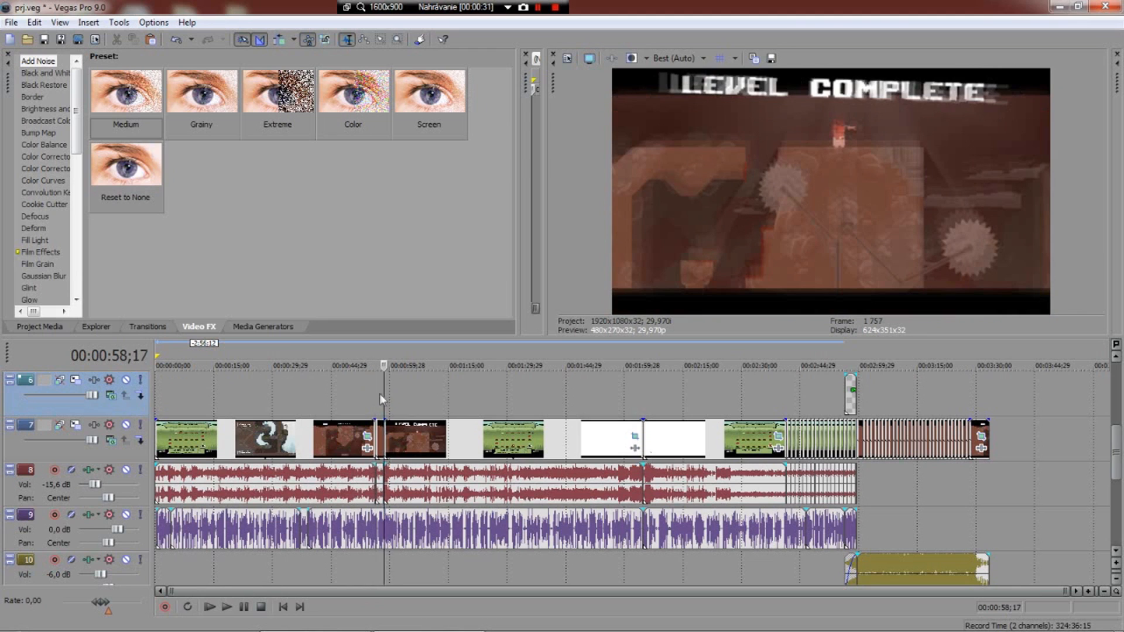
left_click(375, 398)
left_click(384, 398)
left_click(376, 398)
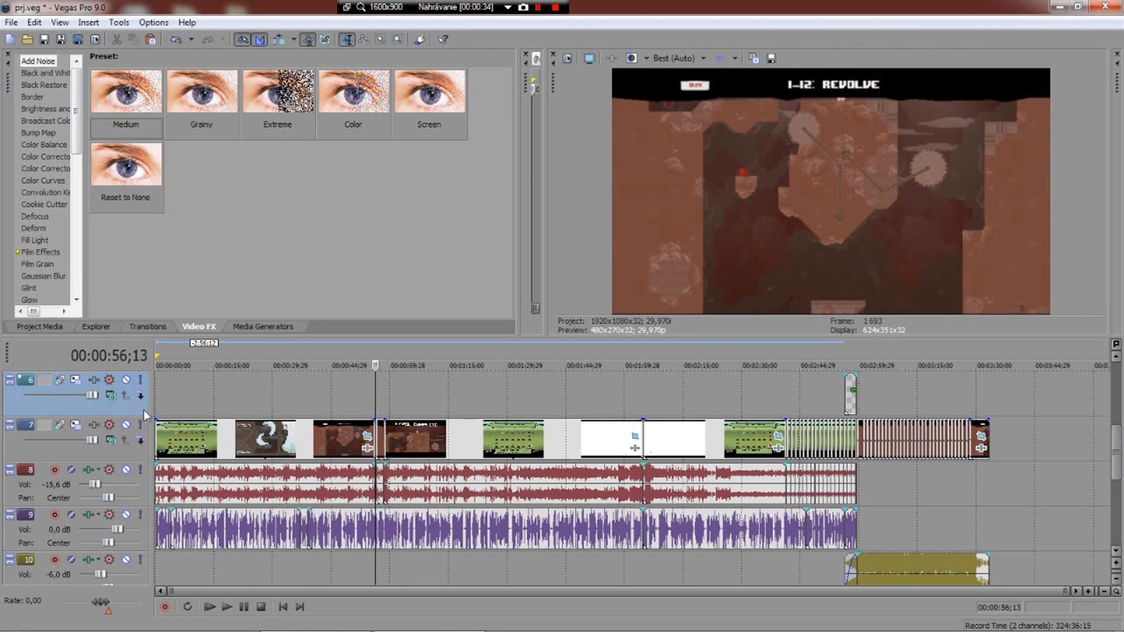
left_click(200, 398)
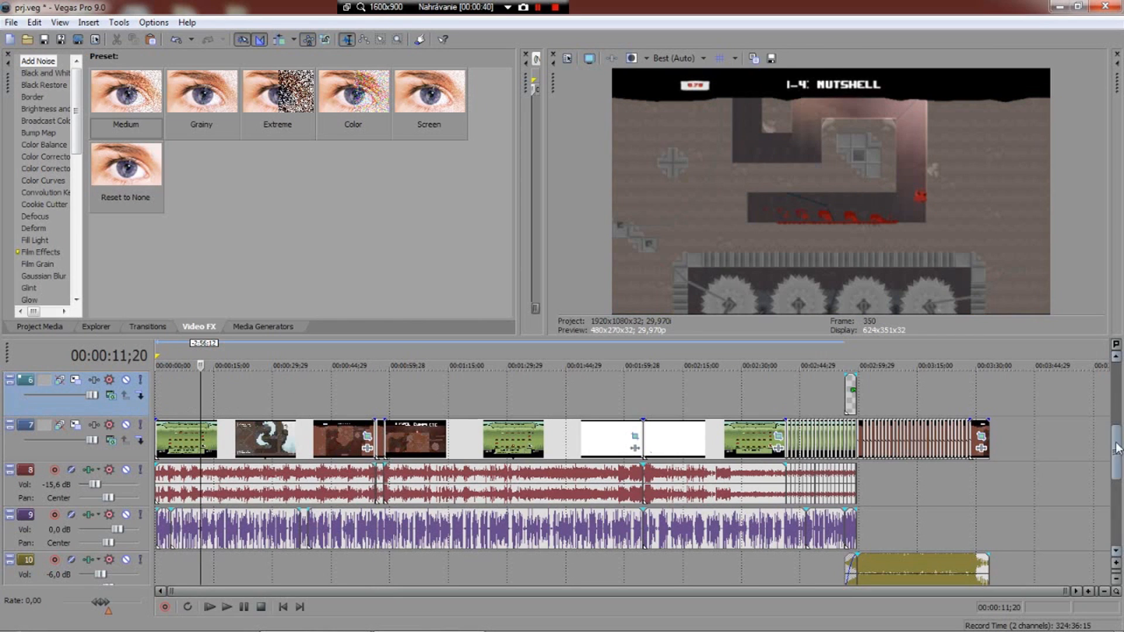
left_click(248, 443)
left_click(399, 429)
left_click(301, 410)
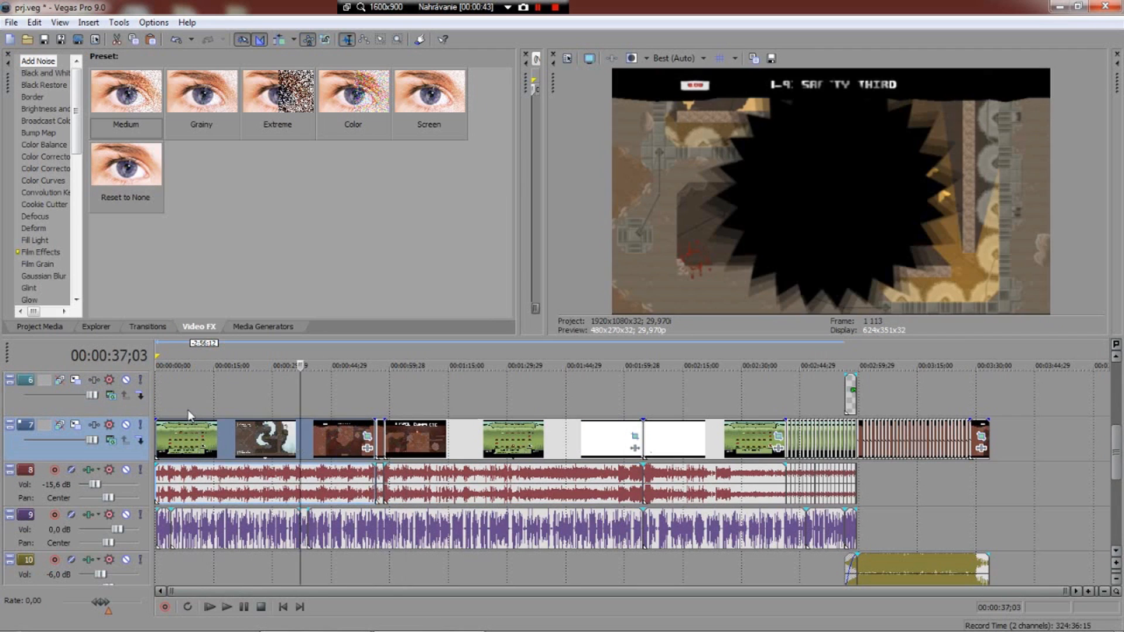
Insert text media at 00:00:14;00 on the video track above the gameplay footage.
left_click(210, 392)
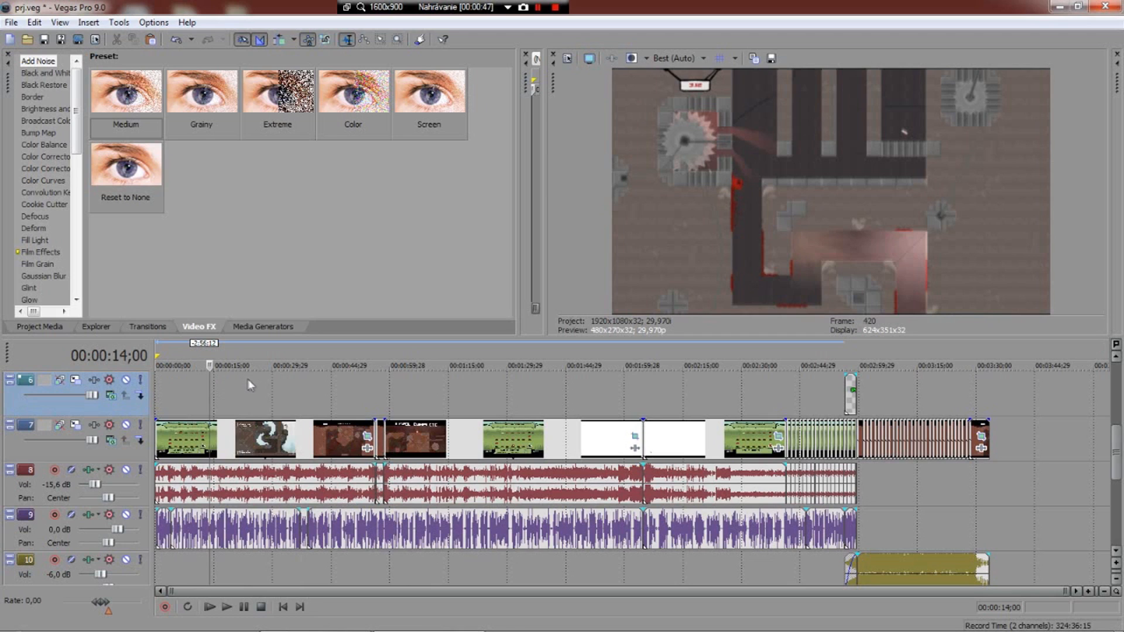
right_click(232, 391)
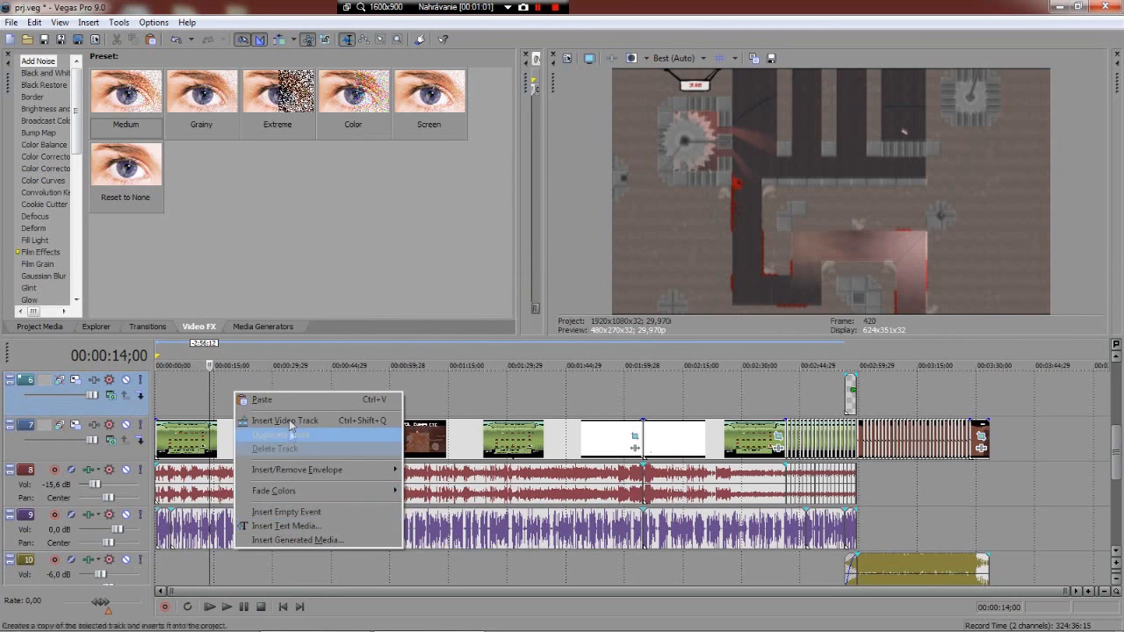
left_click(276, 527)
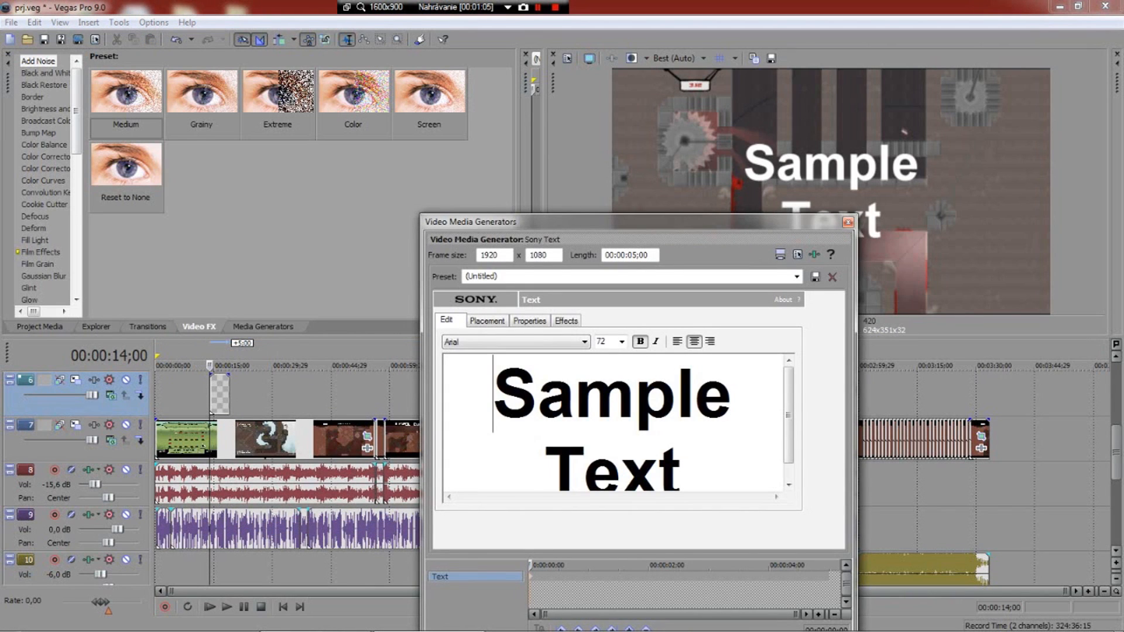
Clear the sample text from the generated media and set its length to 18:00:00;00.
key("ctrl+a")
type("Text")
key("BackSpace")
key("BackSpace")
key("BackSpace")
key("BackSpace")
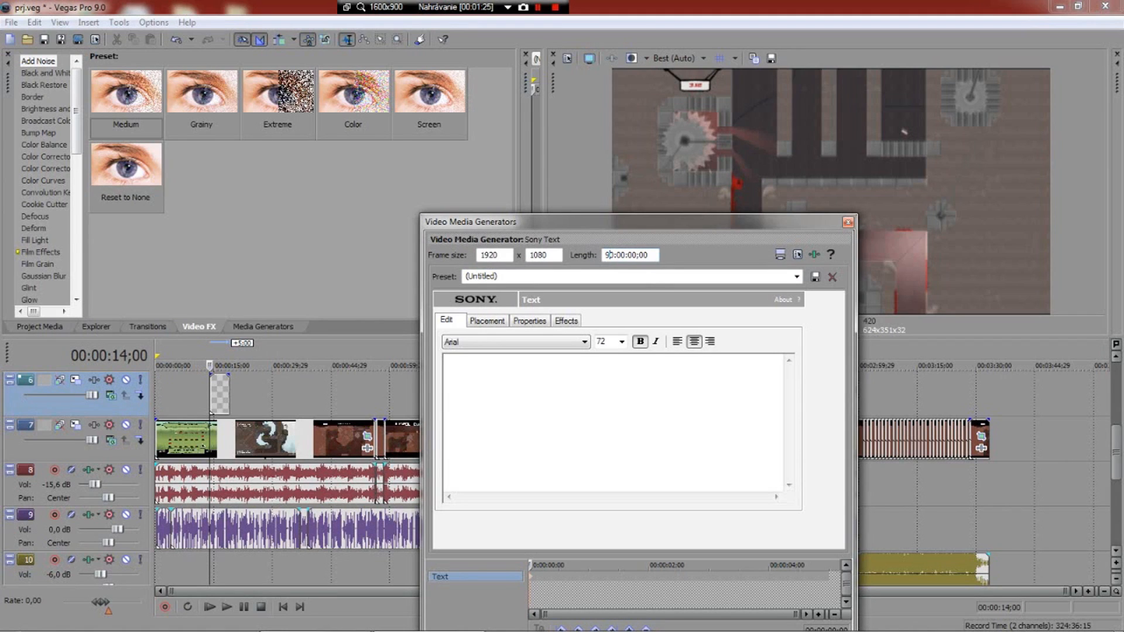
key("Return")
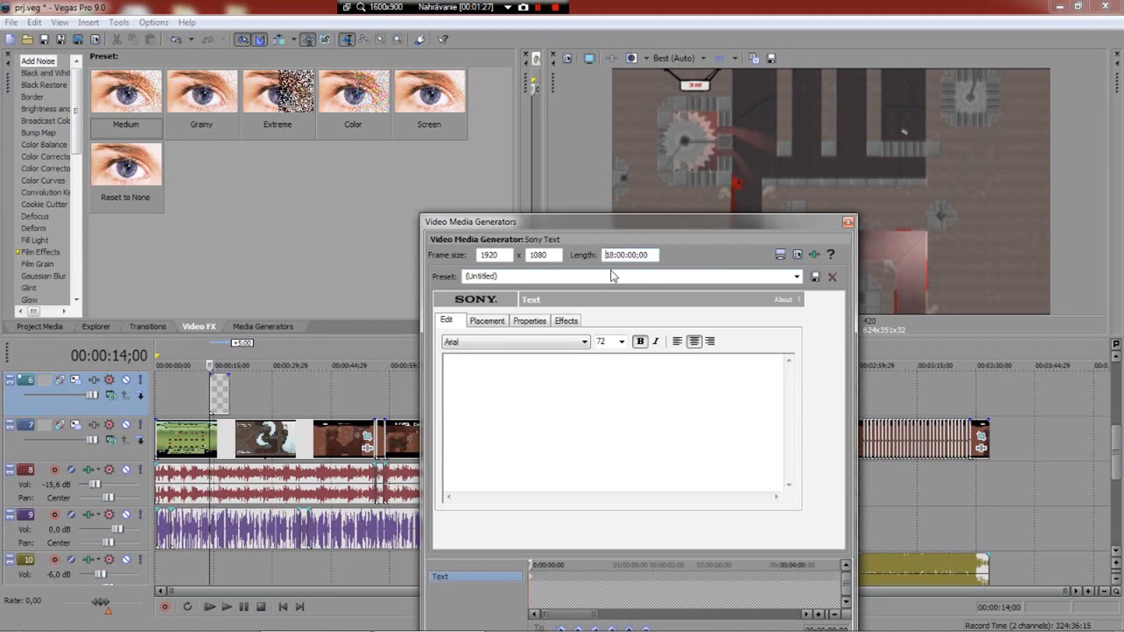
left_click(847, 223)
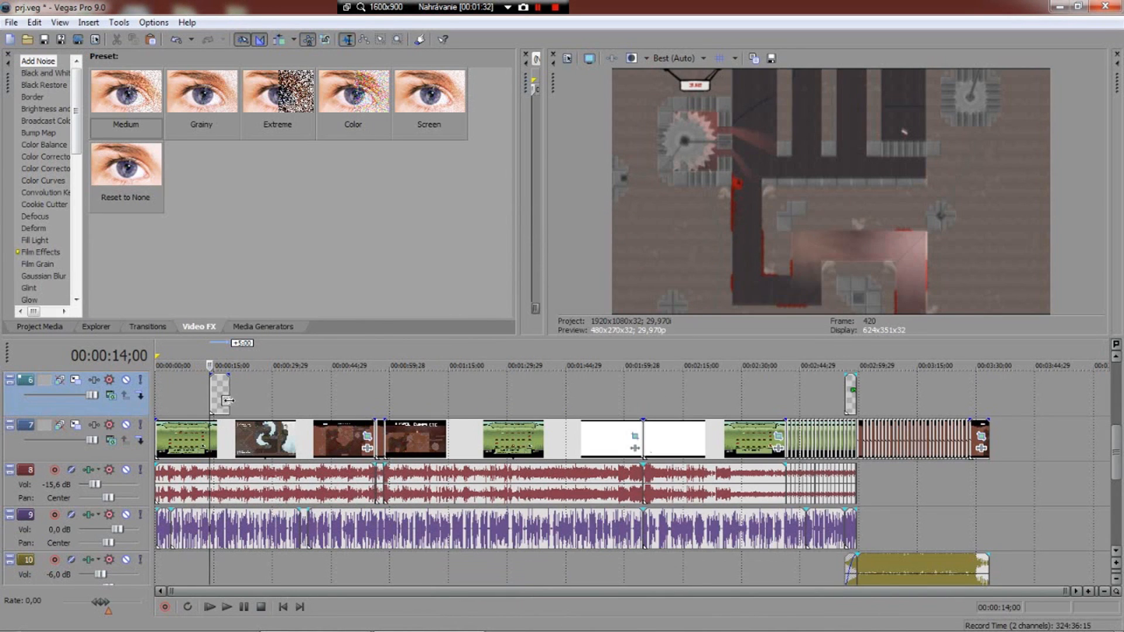
Lengthen the empty text event by about 23 seconds and set its generated media length to 00:00:05;00.
left_click_drag(229, 408, 315, 408)
left_click(312, 404)
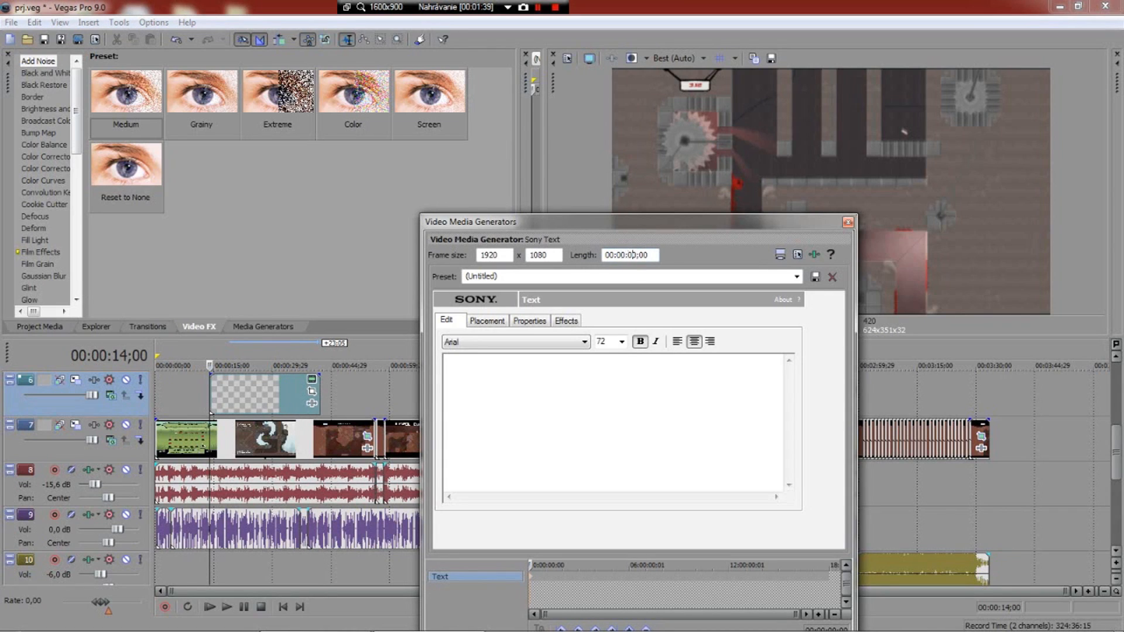
key("Return")
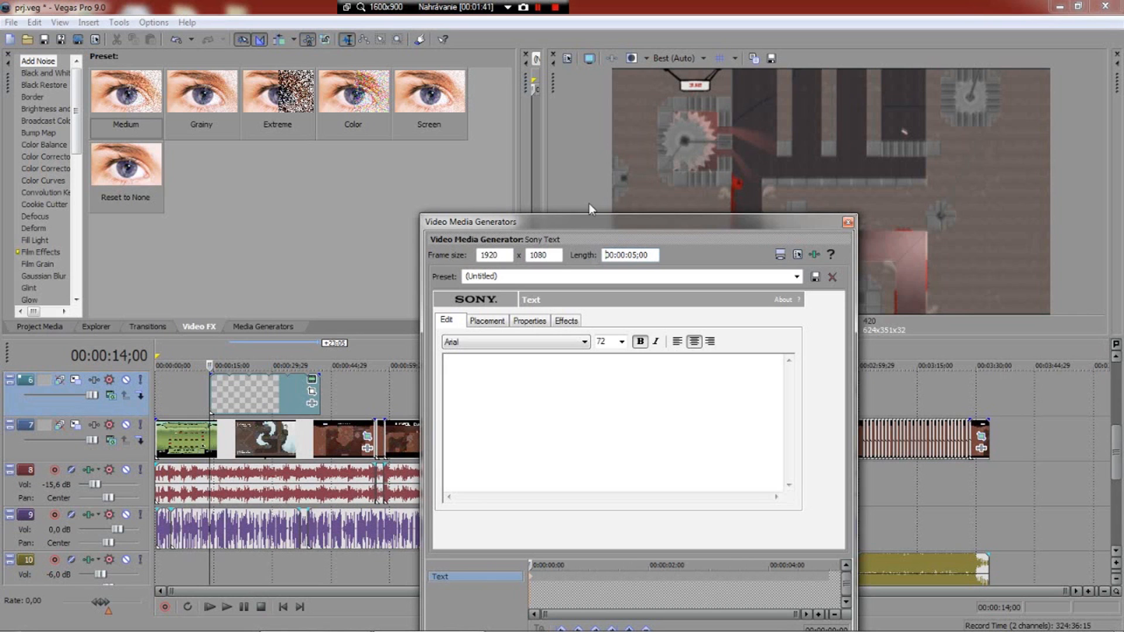
left_click(847, 222)
Examine the loop marks along the empty text event and review its generated media settings.
scroll(312, 390, "up", 5)
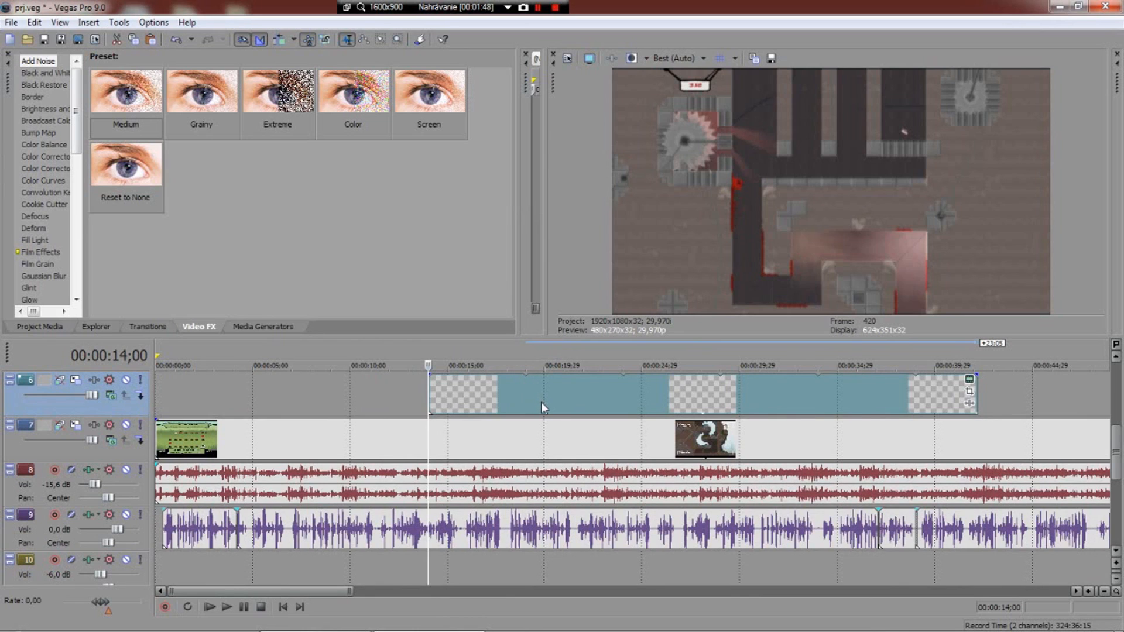
left_click(524, 378)
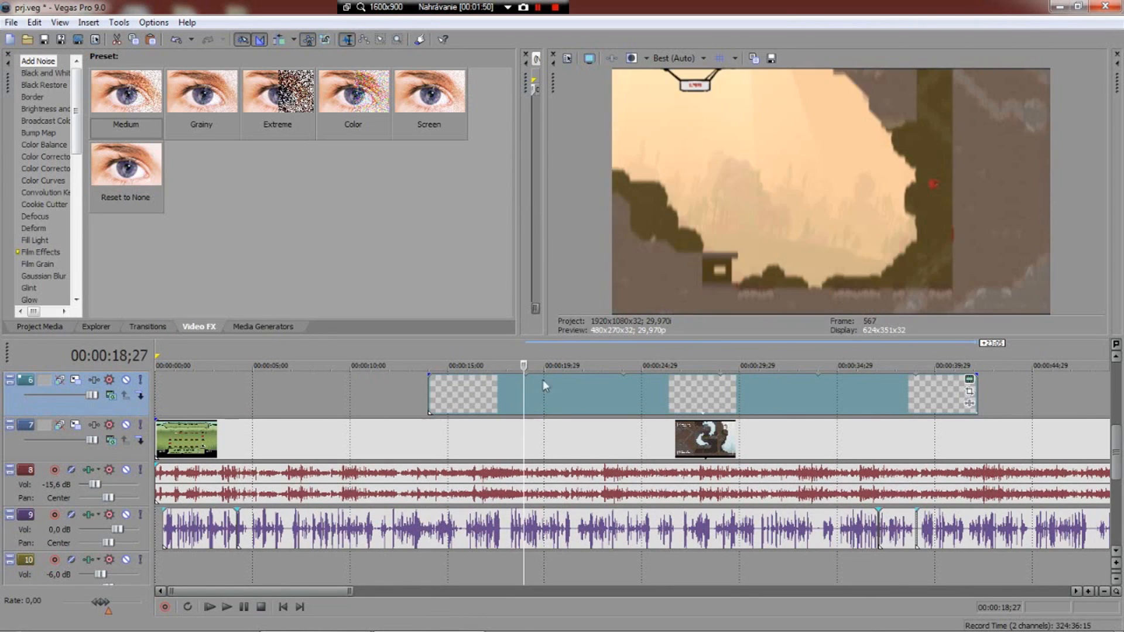
left_click(625, 401)
left_click(718, 392)
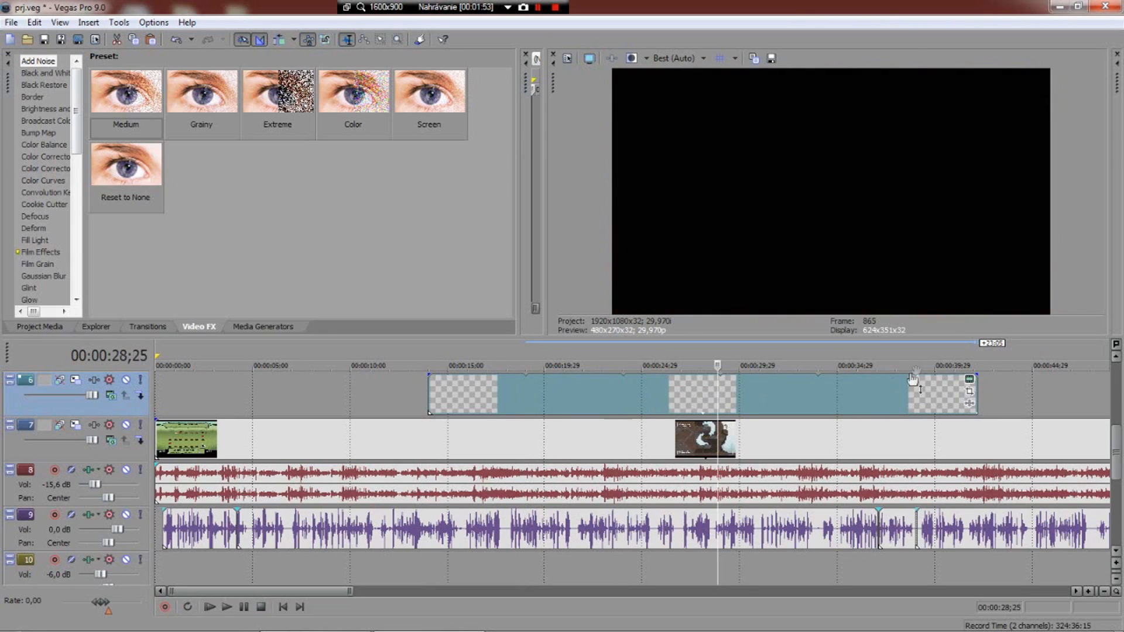
left_click(969, 379)
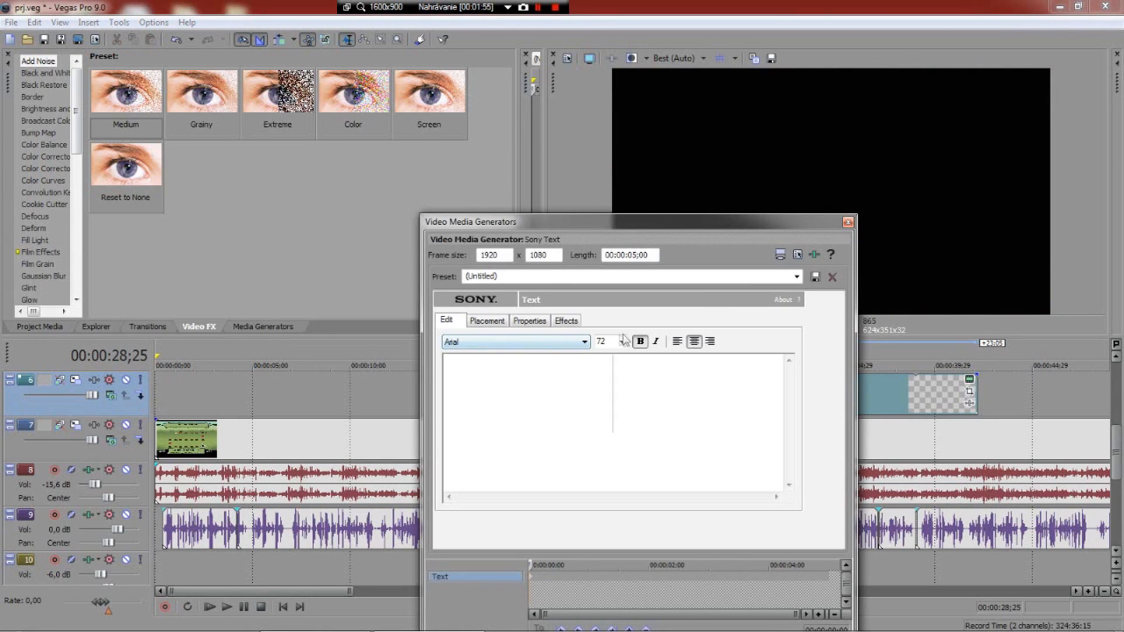
left_click(846, 223)
scroll(761, 392, "down", 5)
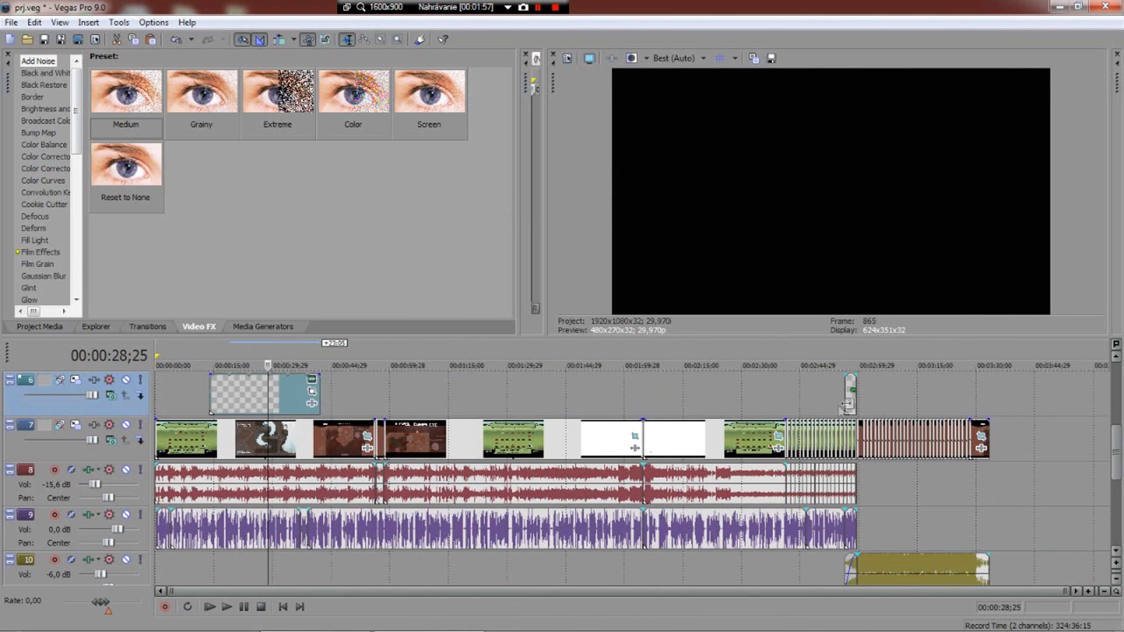
Position the playhead at 00:02:05;16, on the frame where the Chapter Complete title slides in.
left_click(635, 412)
key("space")
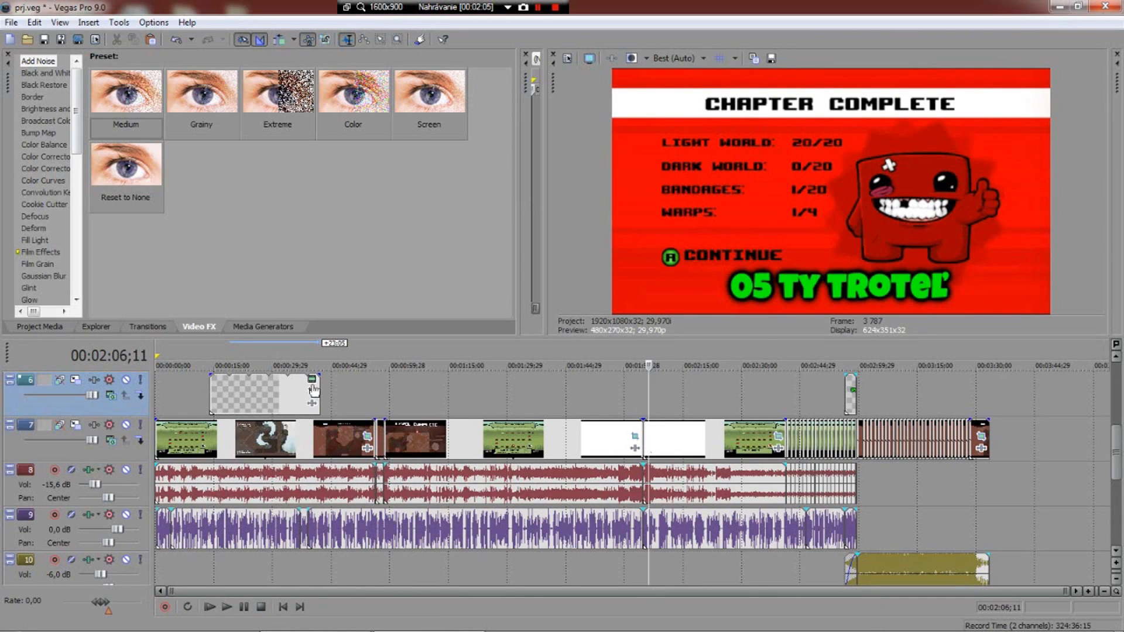
key("Left")
key("Left")
key("Left")
key("Left")
key("Left")
key("Left")
key("Left")
key("Left")
key("Left")
key("Left")
key("Left")
key("Left")
key("Left")
key("Left")
key("Left")
key("Left")
key("Left")
key("Left")
key("Left")
key("Left")
key("Right")
key("Right")
key("Right")
key("Right")
key("Right")
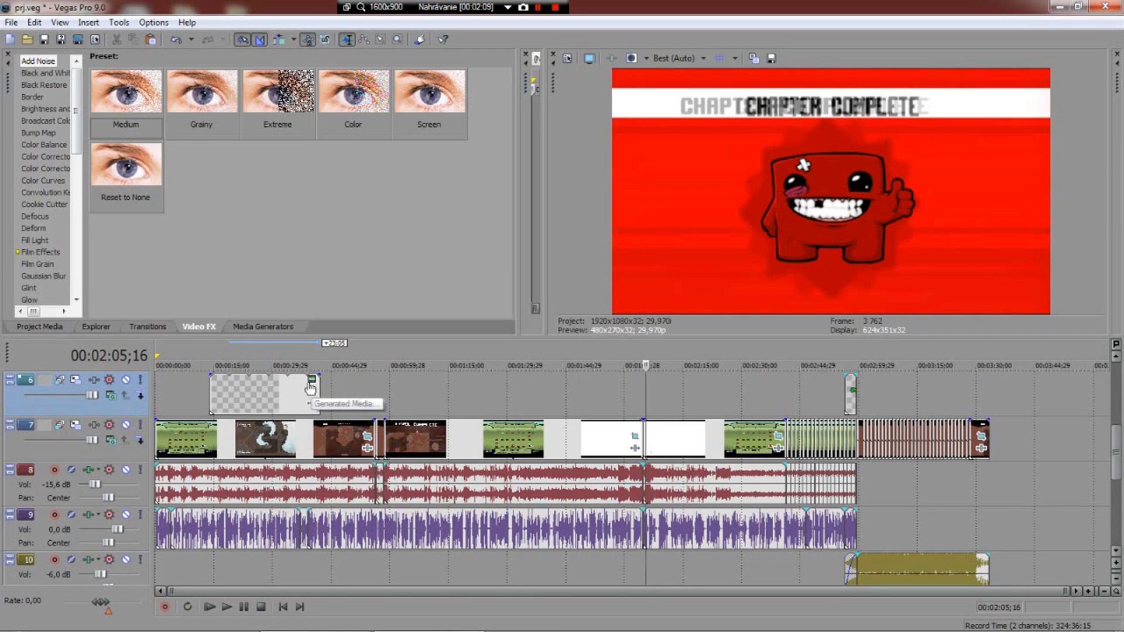
Set the empty text event's generated media length to 00:02:05;16.
left_click(312, 381)
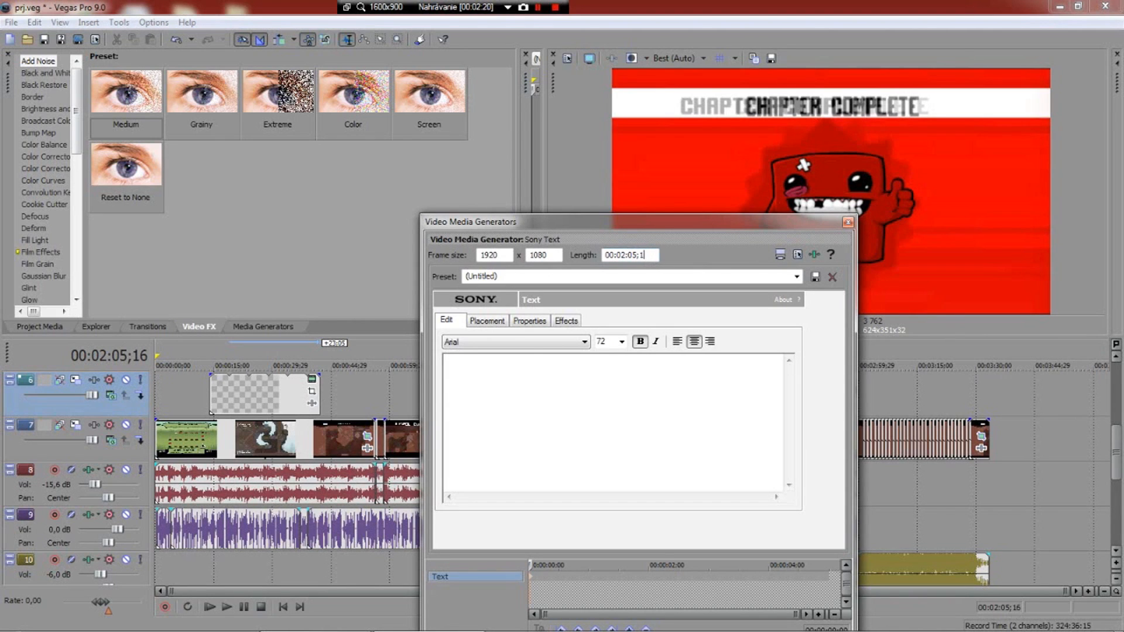
key("Return")
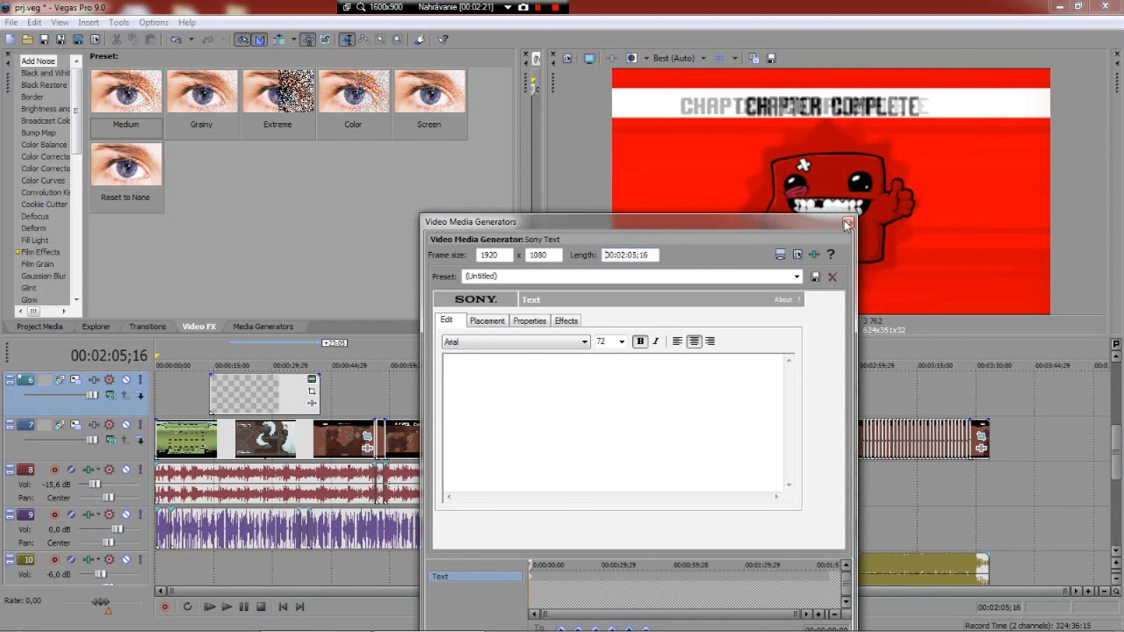
left_click(847, 223)
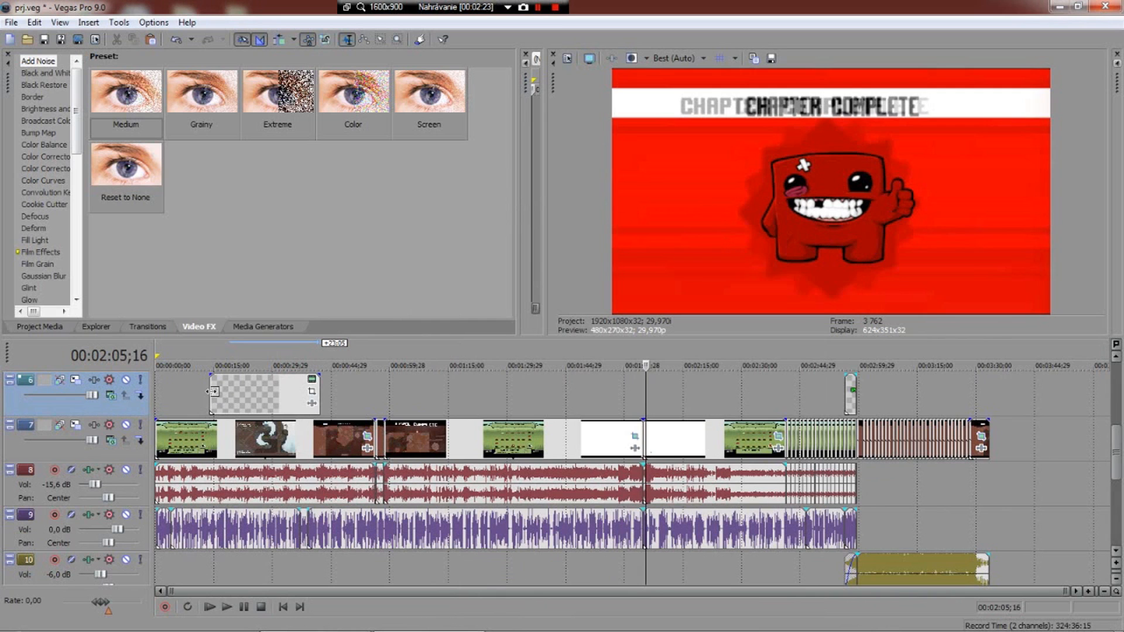
Extend the empty text event back to the start of the timeline and forward to the gameplay cut just before 00:02:05.
left_click_drag(213, 391, 157, 392)
left_click_drag(319, 391, 643, 387)
Try extending the text event's end to just past 00:02:06, then undo the last extension.
scroll(634, 407, "up", 5)
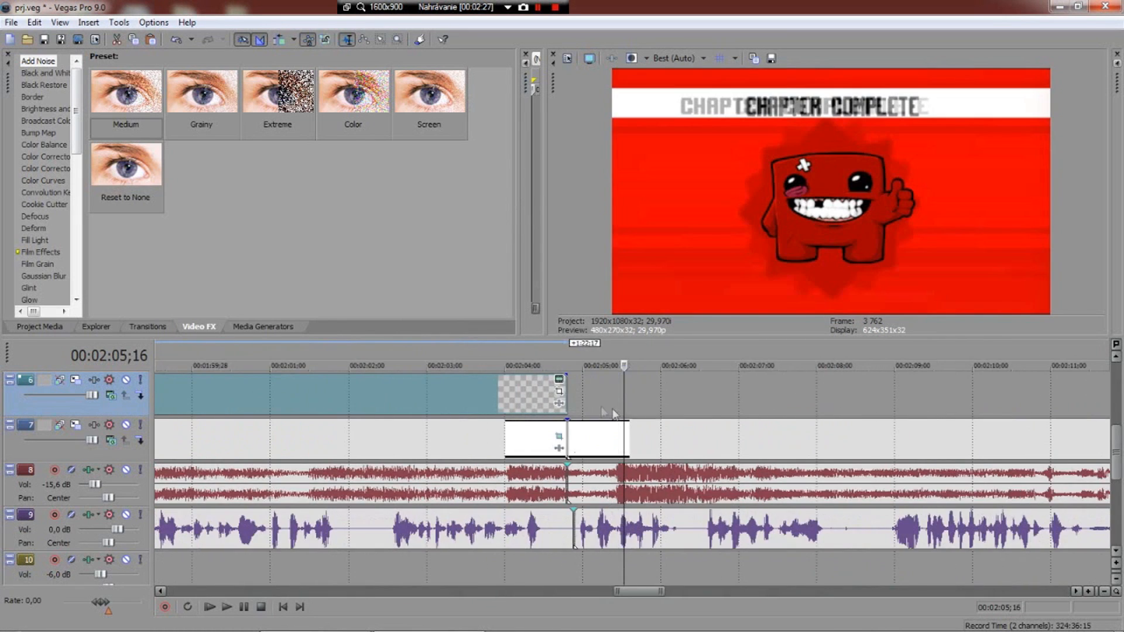
left_click_drag(565, 403, 691, 401)
left_click(590, 396)
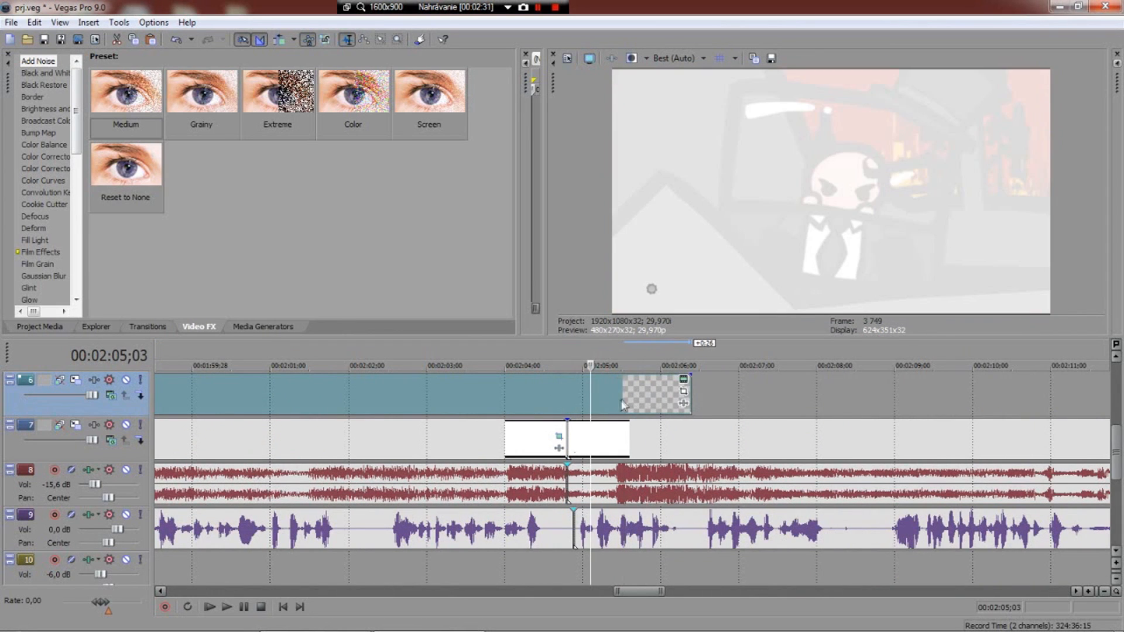
left_click(621, 402)
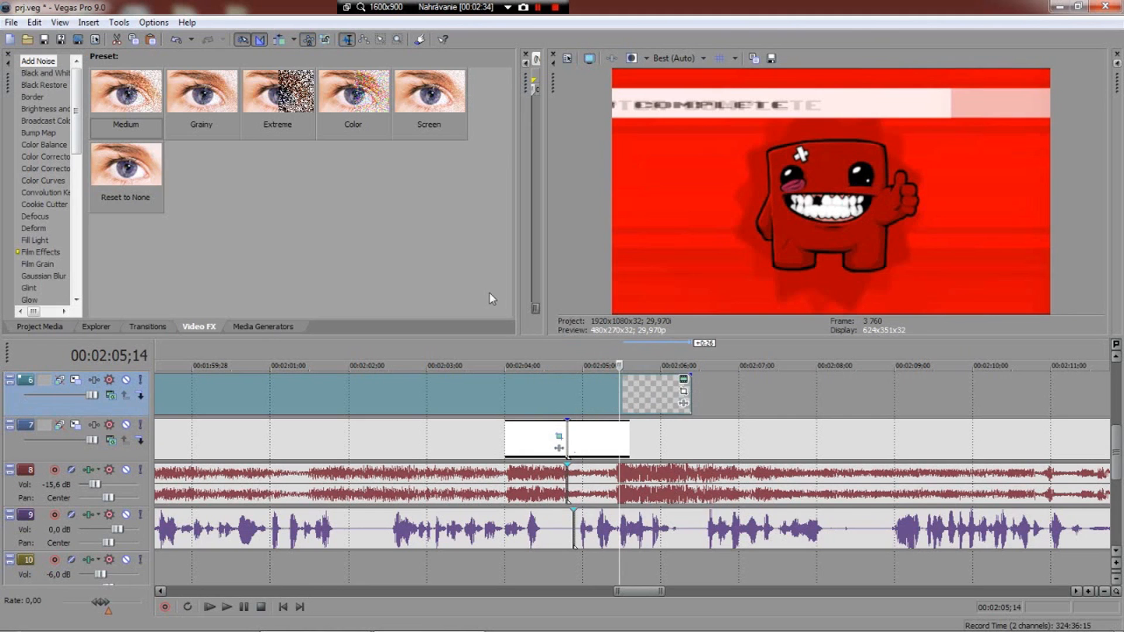
key("ctrl+z")
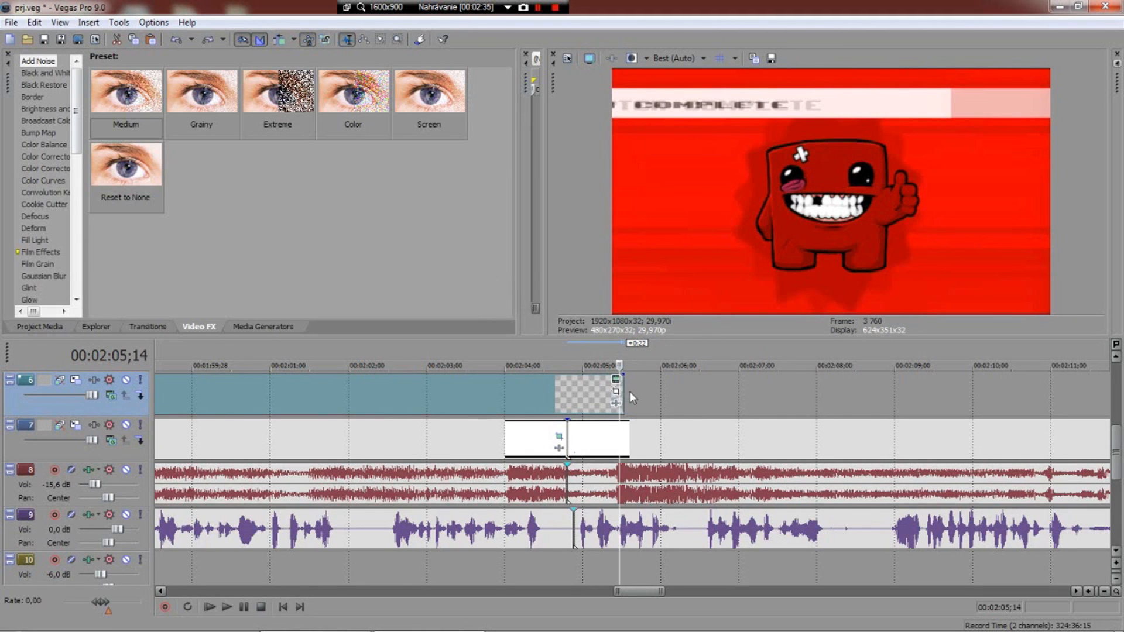
Extend the end of the empty text event by 14 seconds to 00:02:19;16.
scroll(630, 392, "down", 5)
left_click_drag(623, 387, 760, 387)
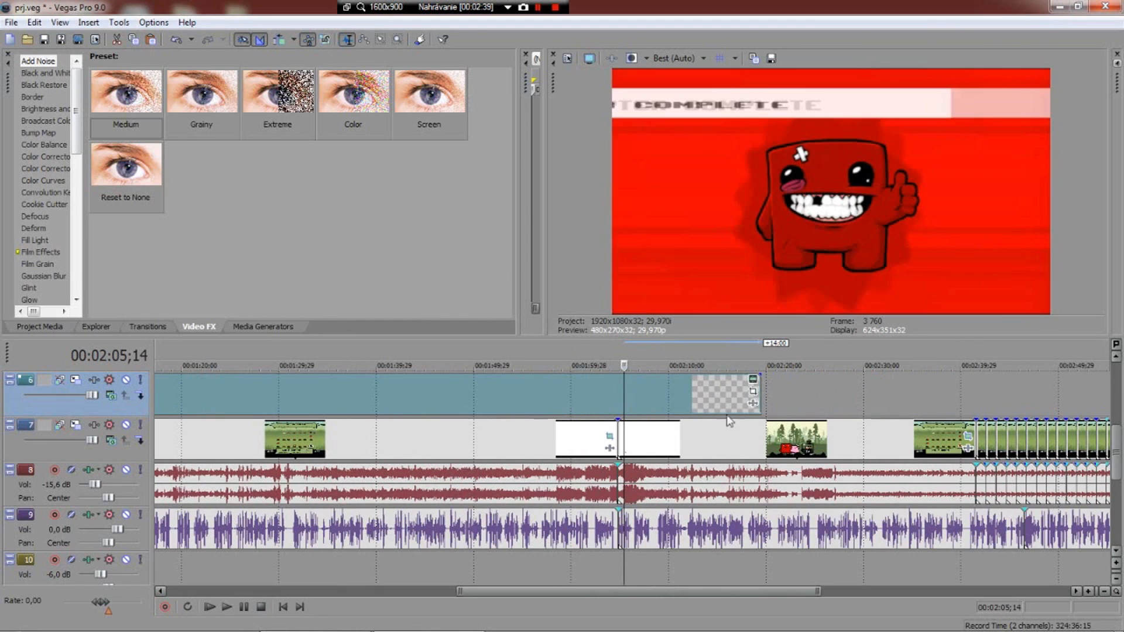
scroll(728, 421, "down", 5)
scroll(815, 394, "up", 6)
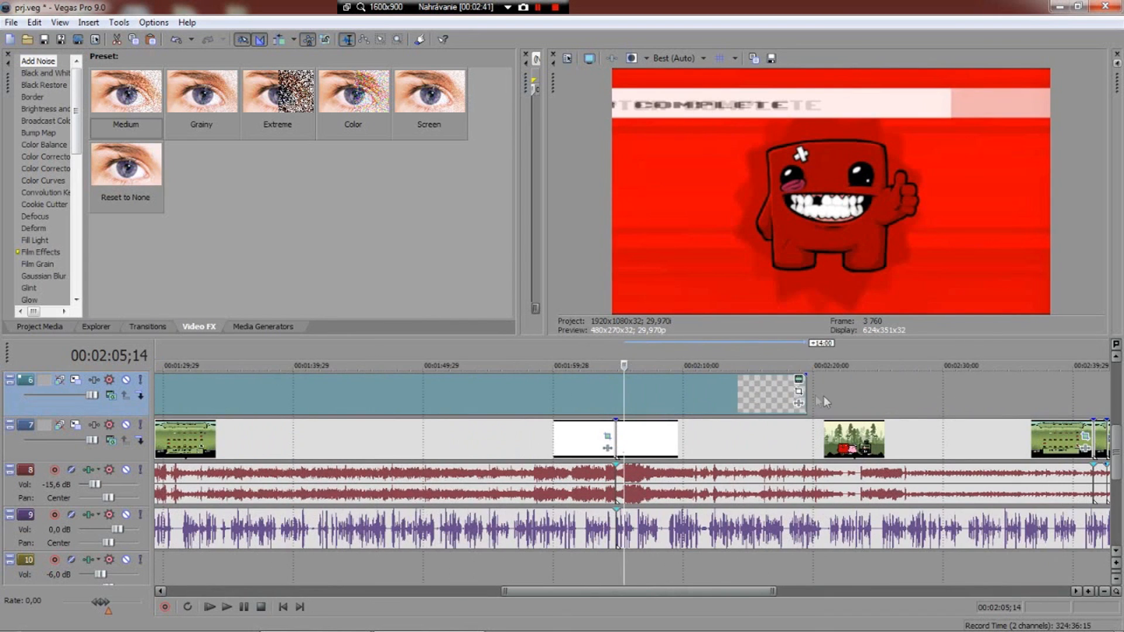
left_click(814, 399)
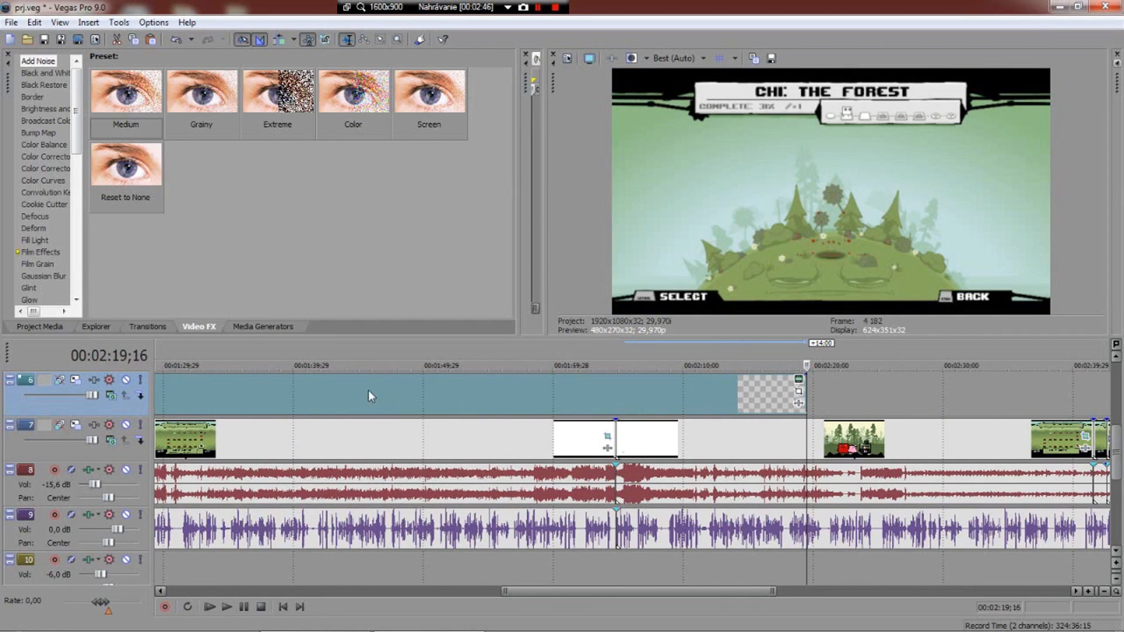
mouse_move(803, 390)
left_mouse_down()
mouse_move(843, 390)
mouse_move(806, 392)
left_mouse_up()
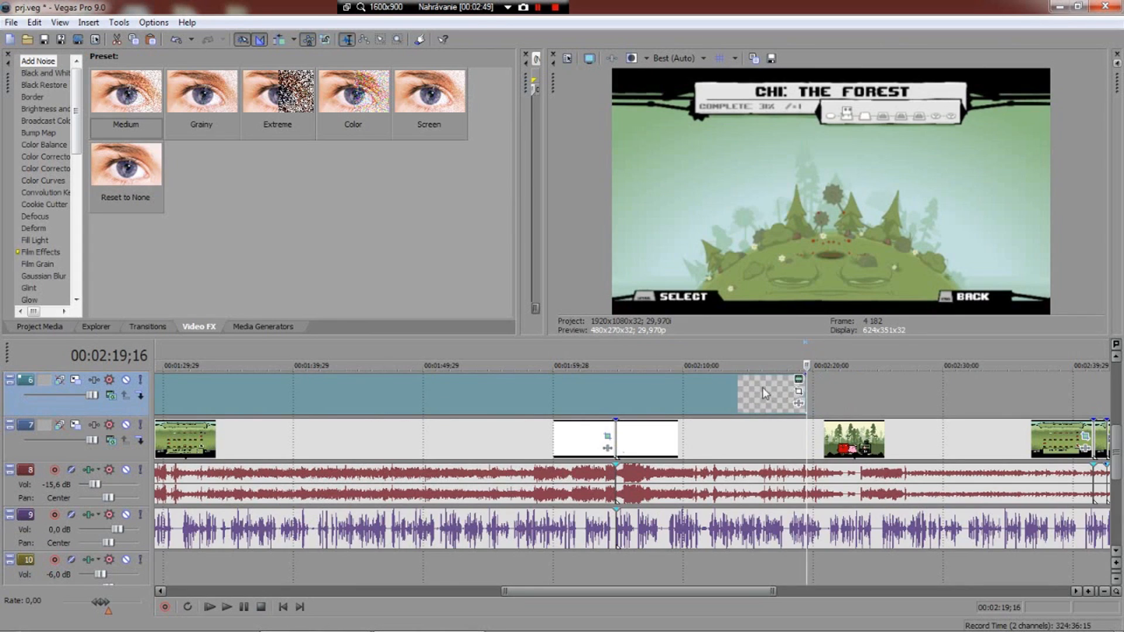
Examine the stretched text event at its start, near 00:02:09;16 and at the gameplay cut at 00:02:04;24.
scroll(764, 387, "down", 4)
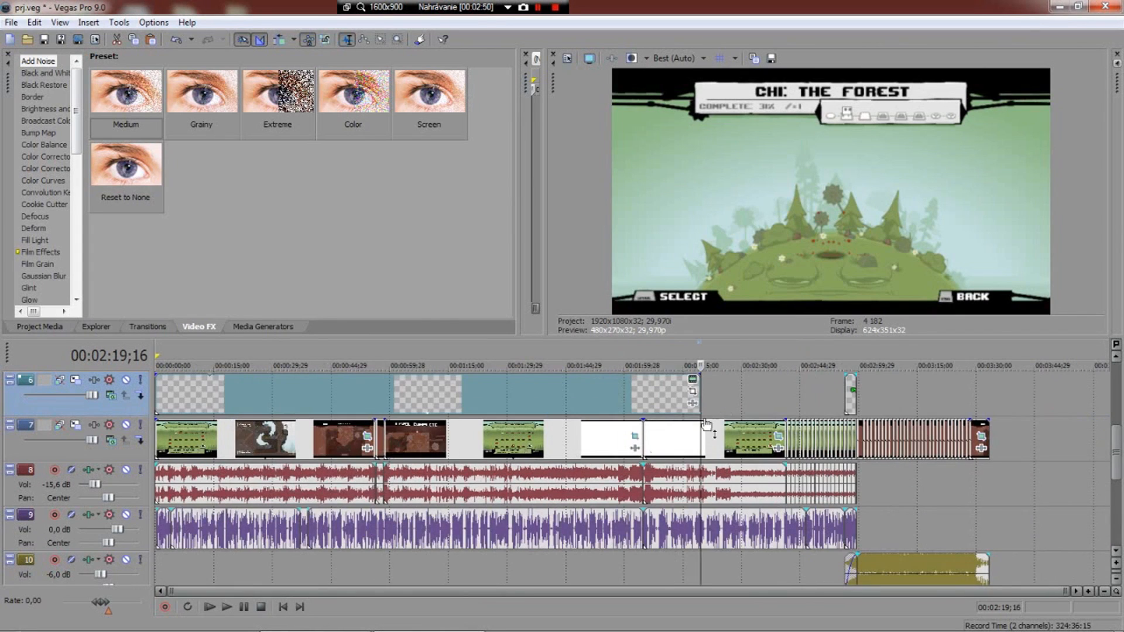
left_click(159, 393)
left_click(556, 392)
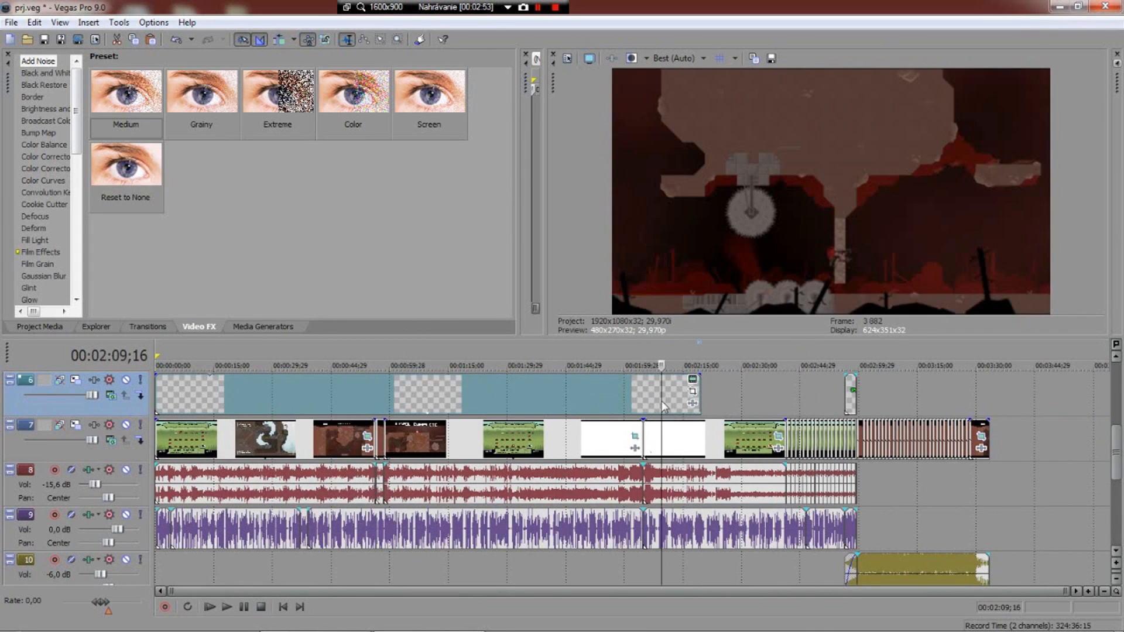
left_click(661, 402)
scroll(660, 402, "up", 4)
key("j")
left_click(563, 399)
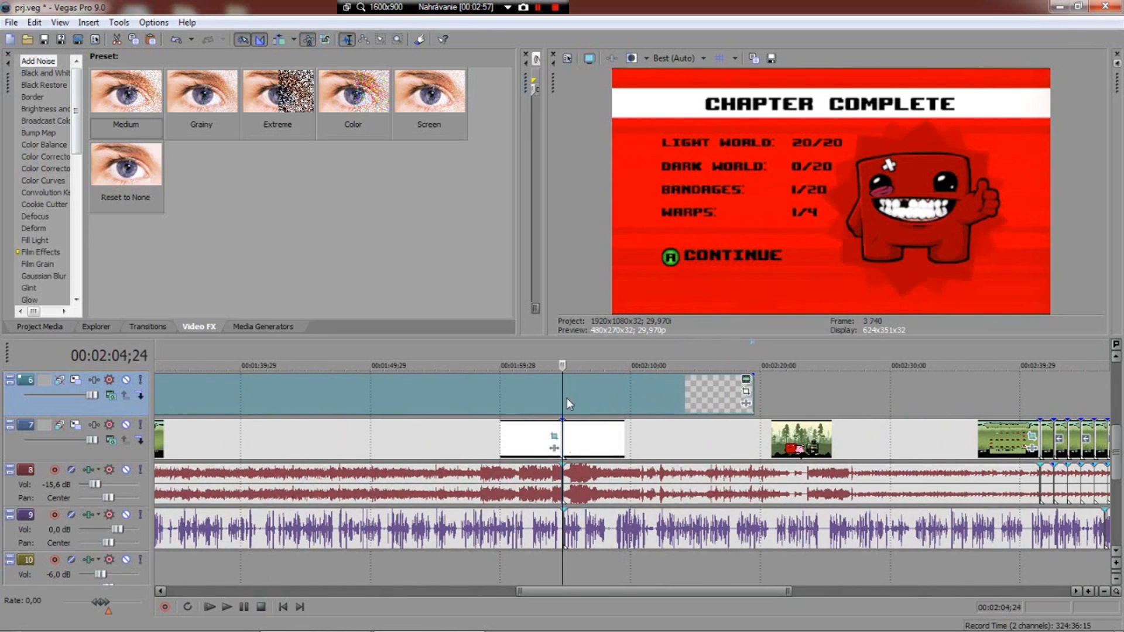
Trim the empty text event's end back to 00:02:05;16 and set its generated media length to 09:02:05;16.
key("space")
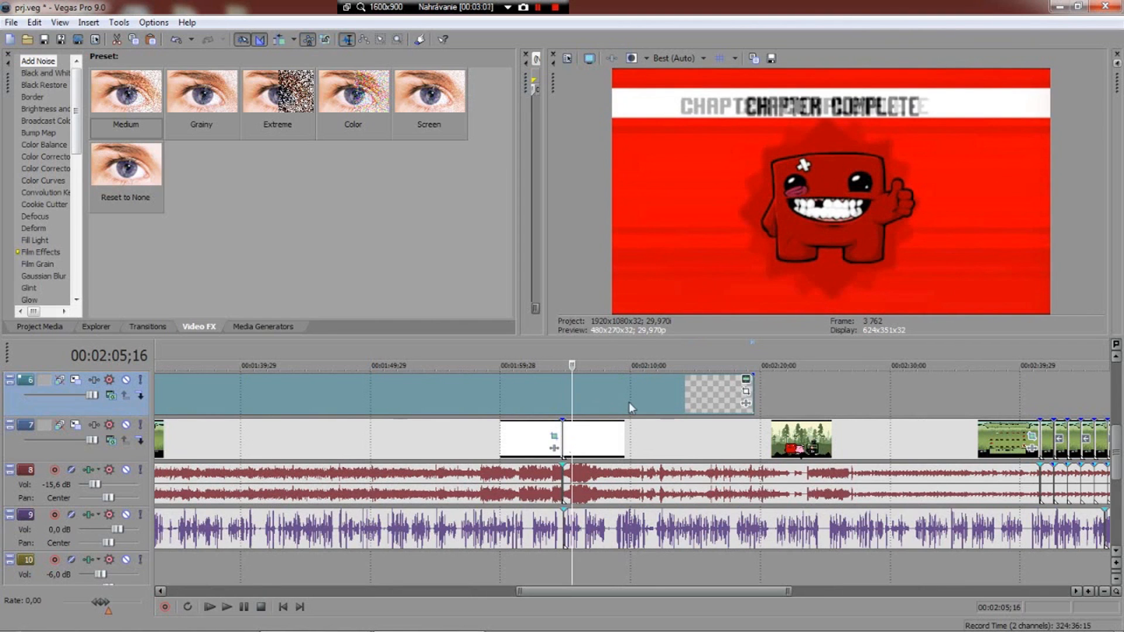
left_click_drag(752, 402, 572, 403)
left_click(564, 380)
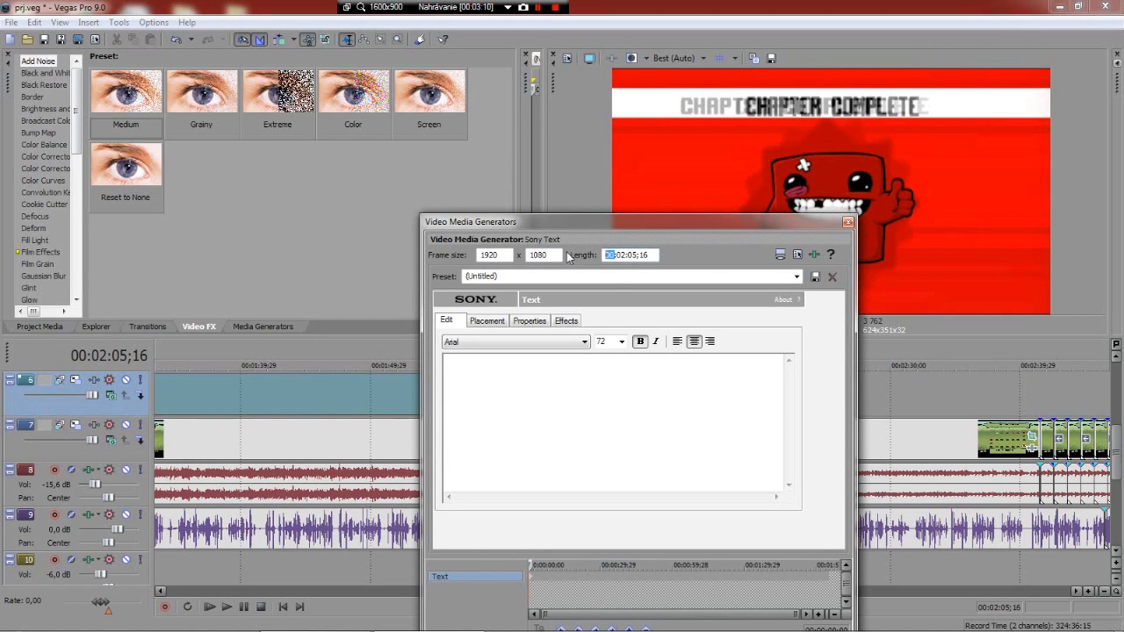
type("5")
key("Return")
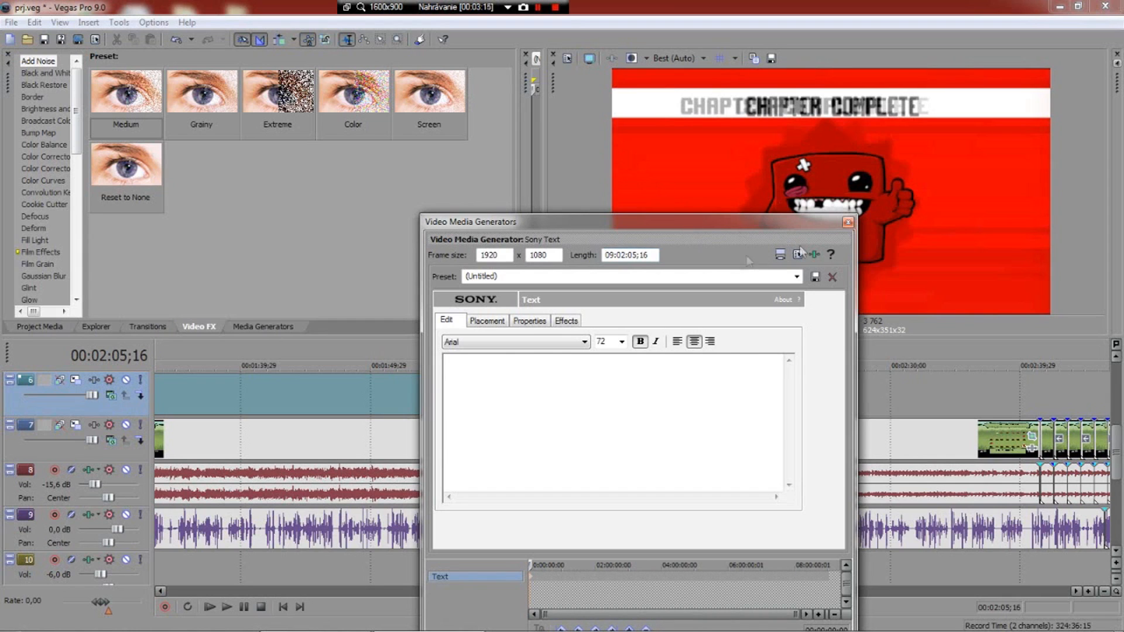
left_click(847, 223)
scroll(351, 398, "down", 5)
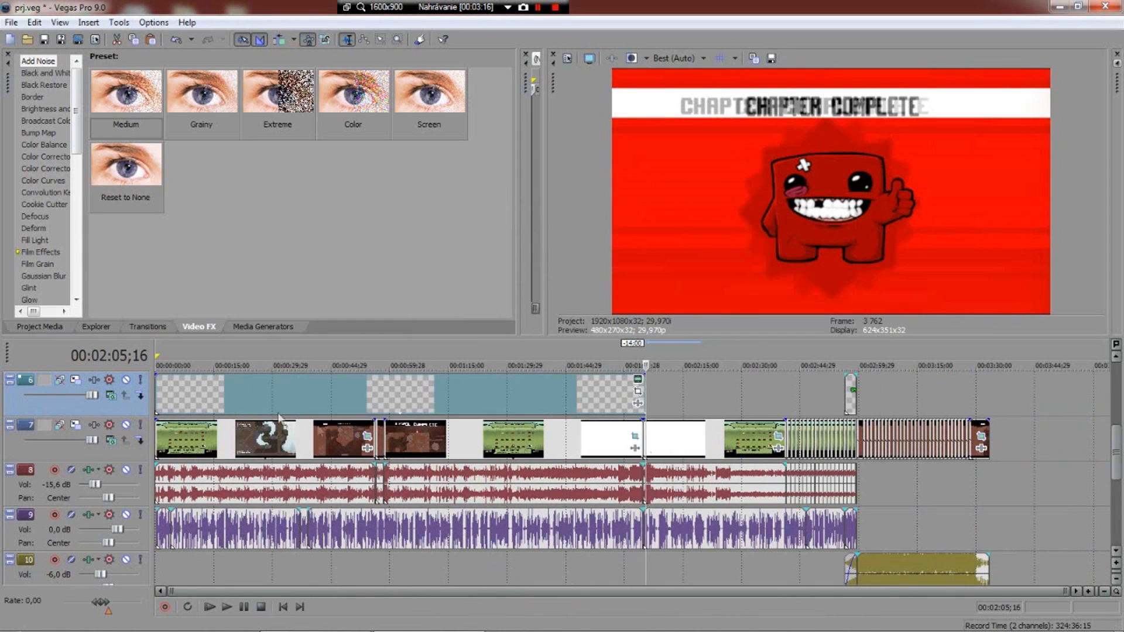
Add the Sony Timecode effect to the text event as a Media FX.
left_click(190, 389)
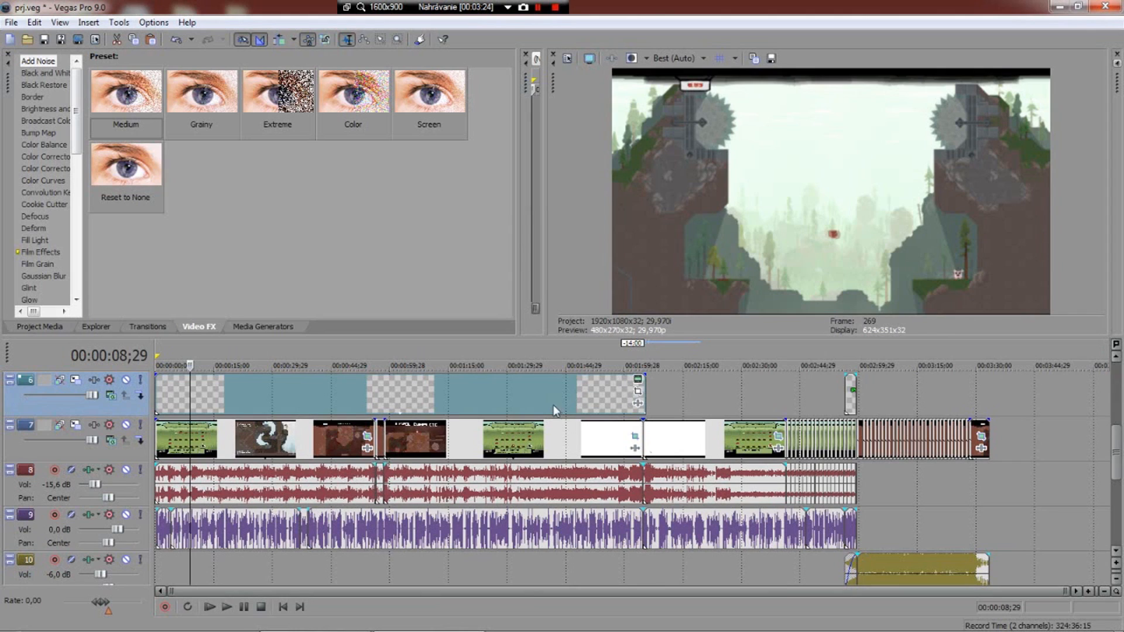
right_click(333, 396)
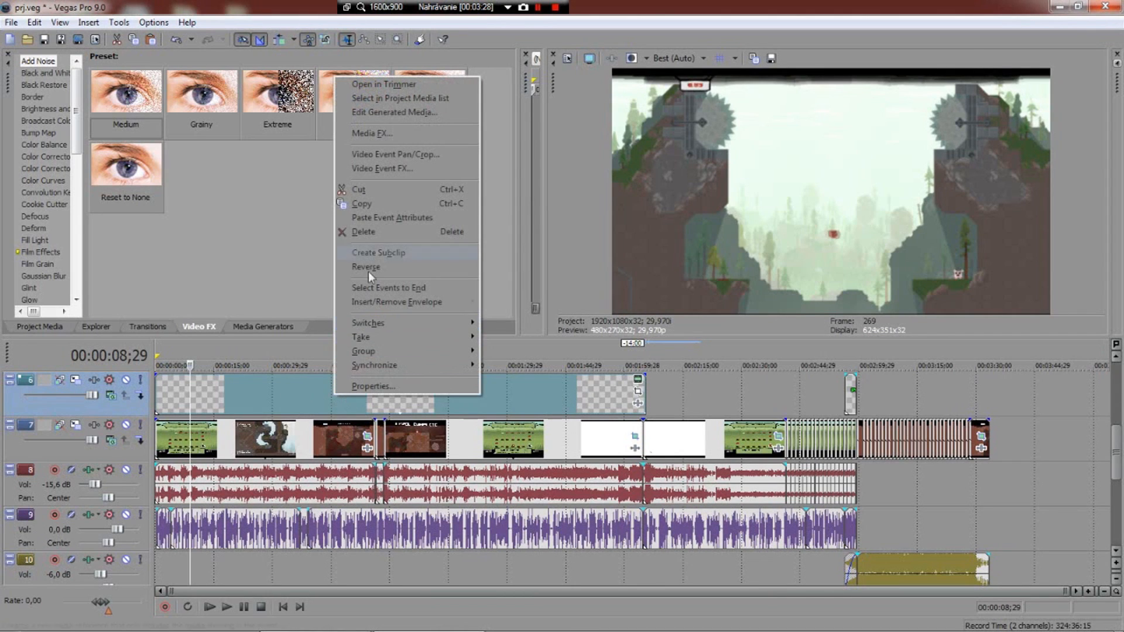
left_click(394, 132)
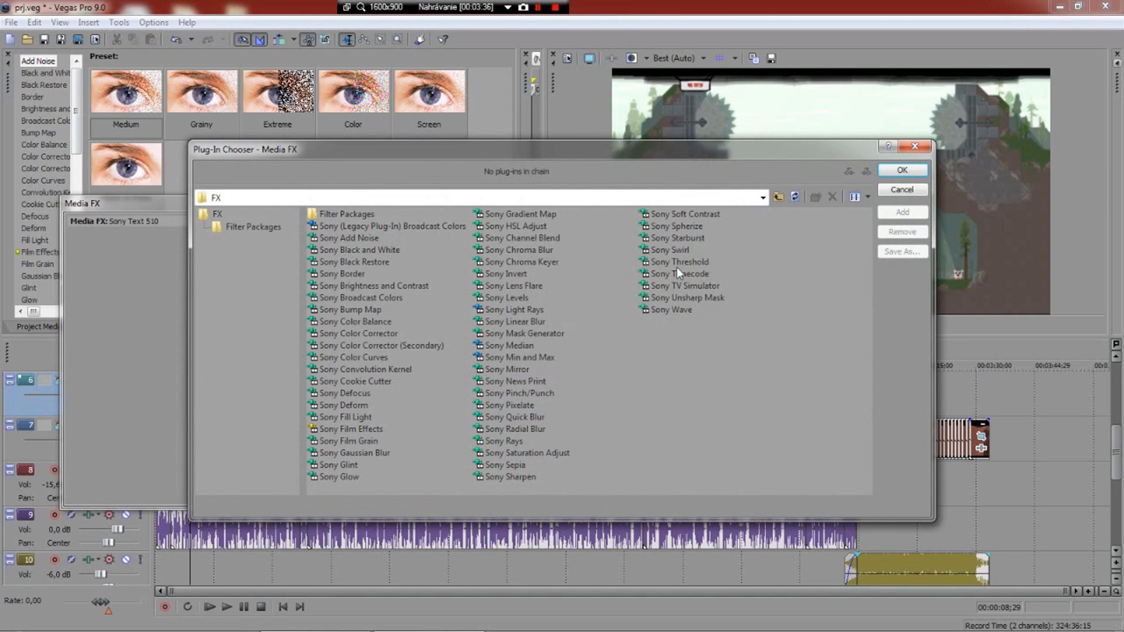
left_click(686, 275)
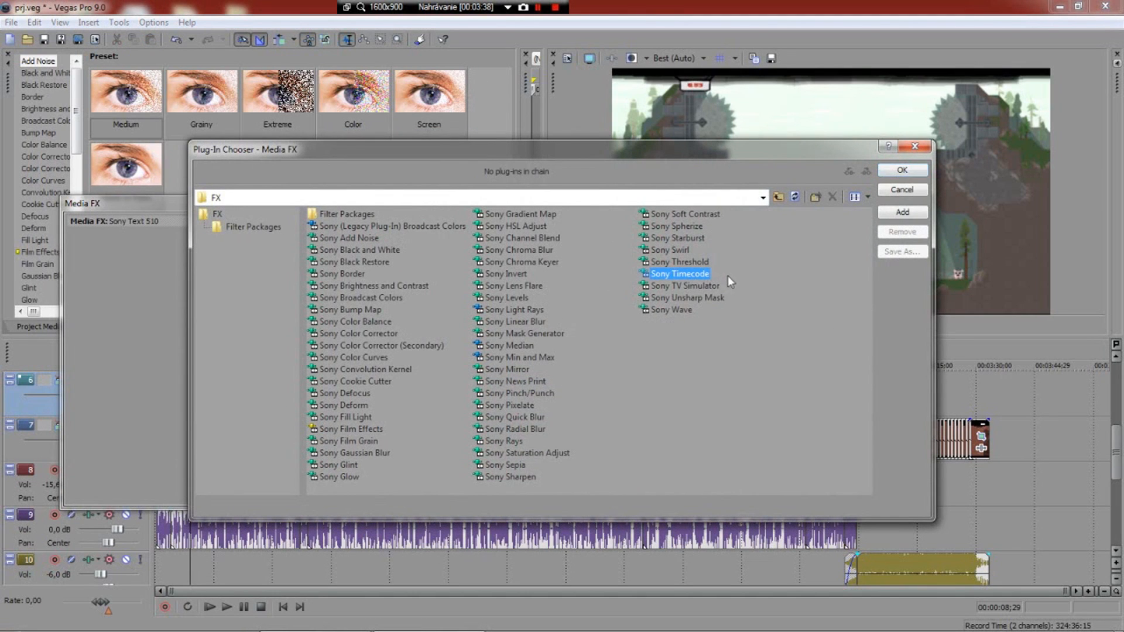
left_click(921, 175)
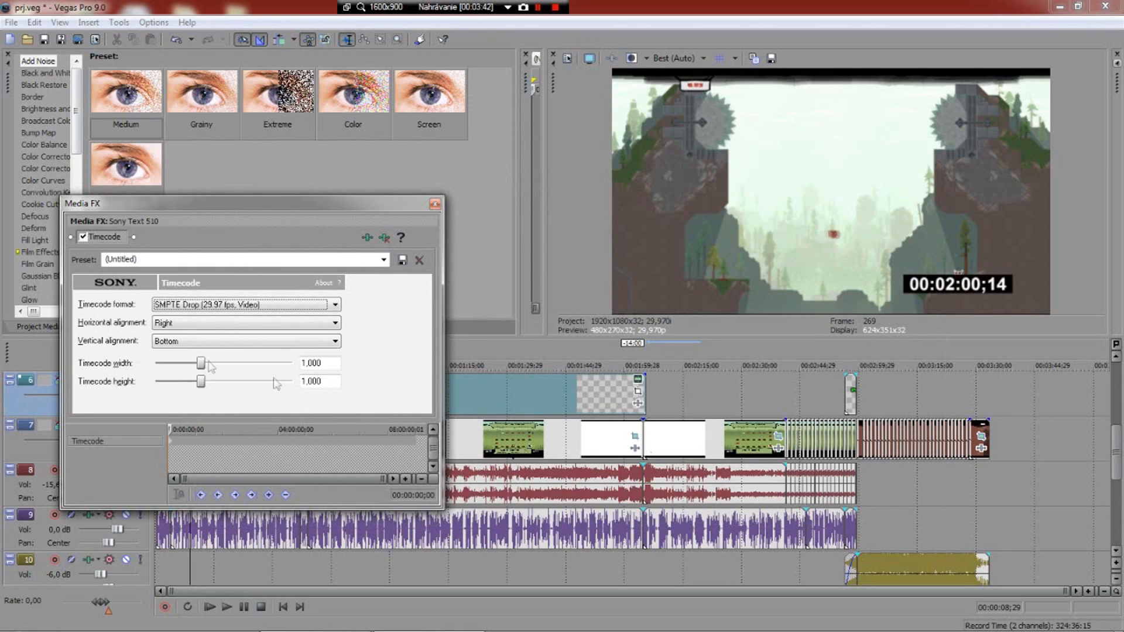
Try the Time, Seconds and Time & Frames timecode formats and preview the counter at 00:01:24;02.
left_click(212, 305)
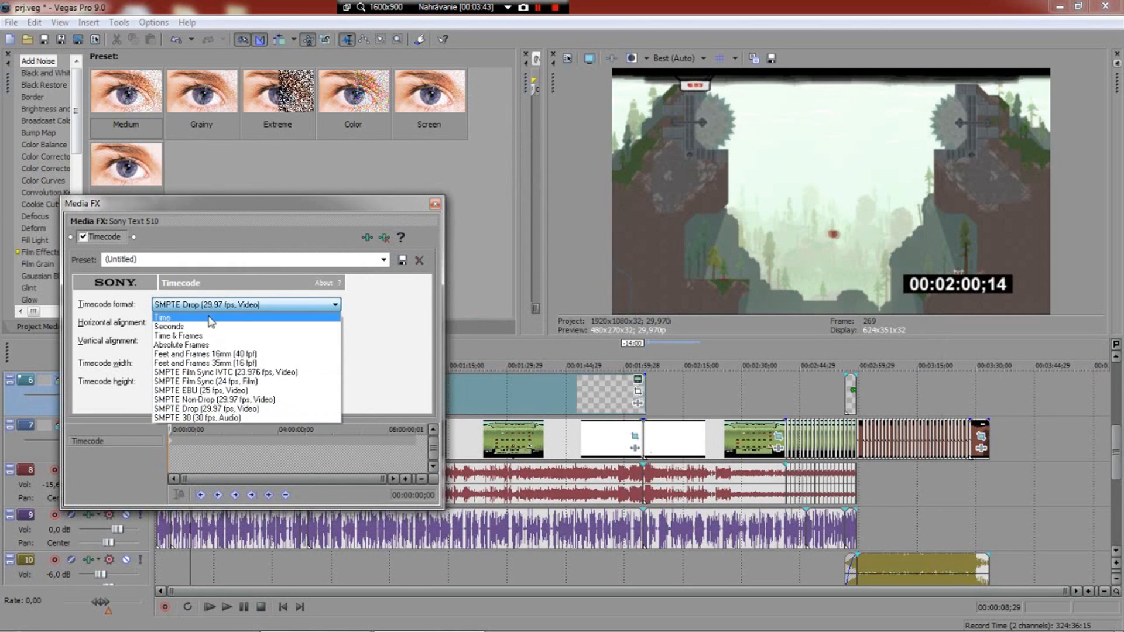
left_click(170, 316)
left_click(187, 304)
left_click(192, 327)
left_click(182, 305)
left_click(179, 335)
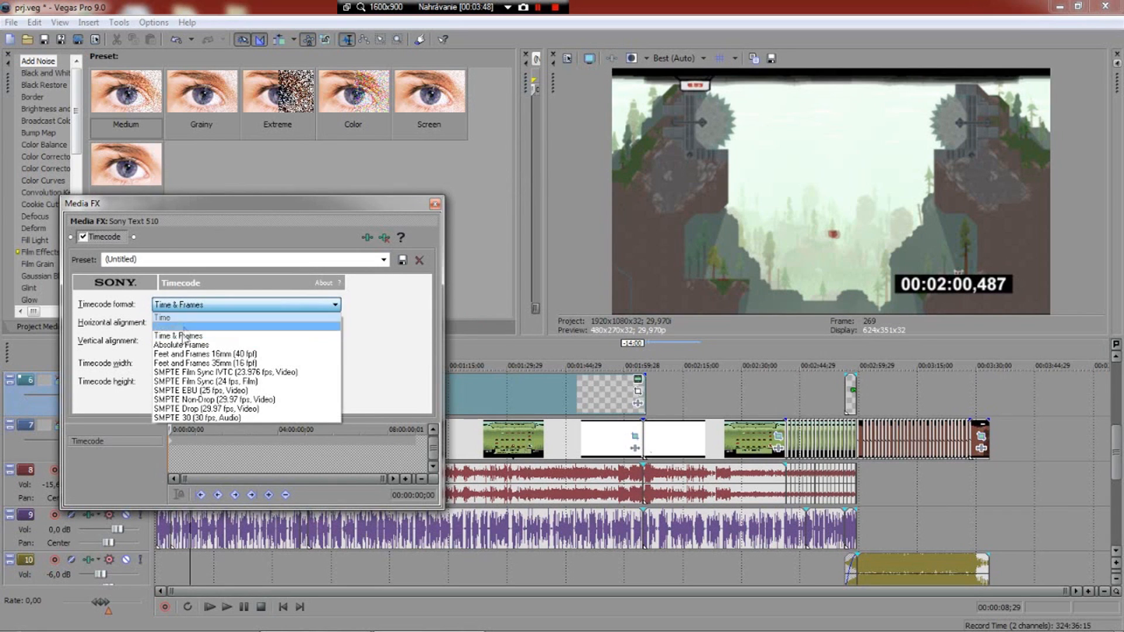
left_click(185, 329)
left_click(484, 387)
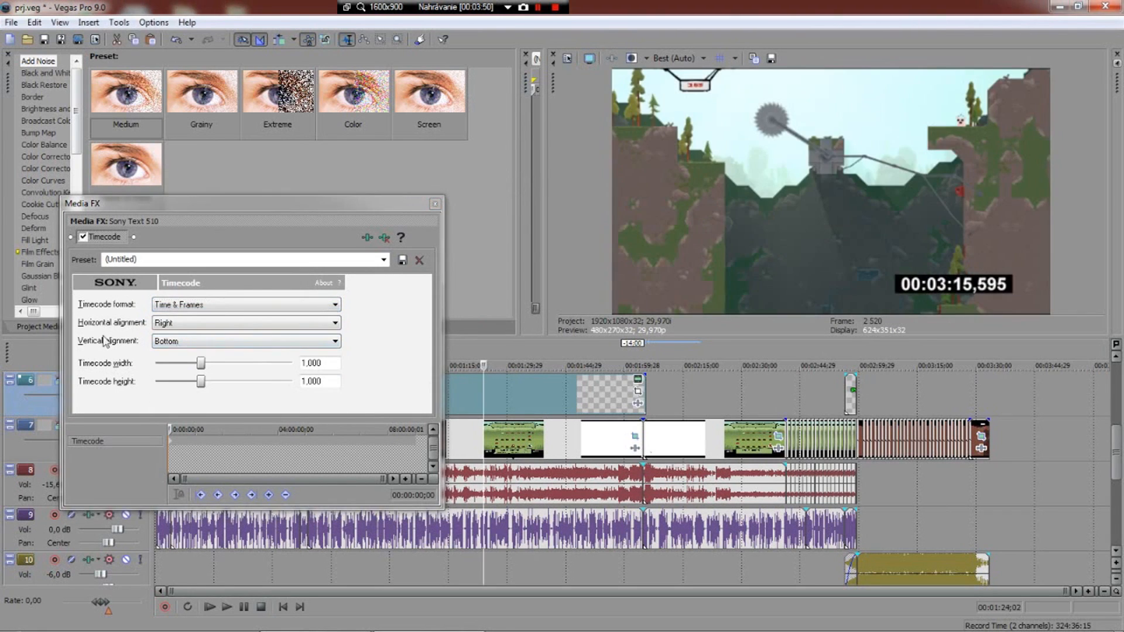
Set the timecode format to SMPTE Drop (29.97 fps, Video) and check the counter at 00:01:20;25, 00:00:04;22 and the timeline start.
left_click(197, 306)
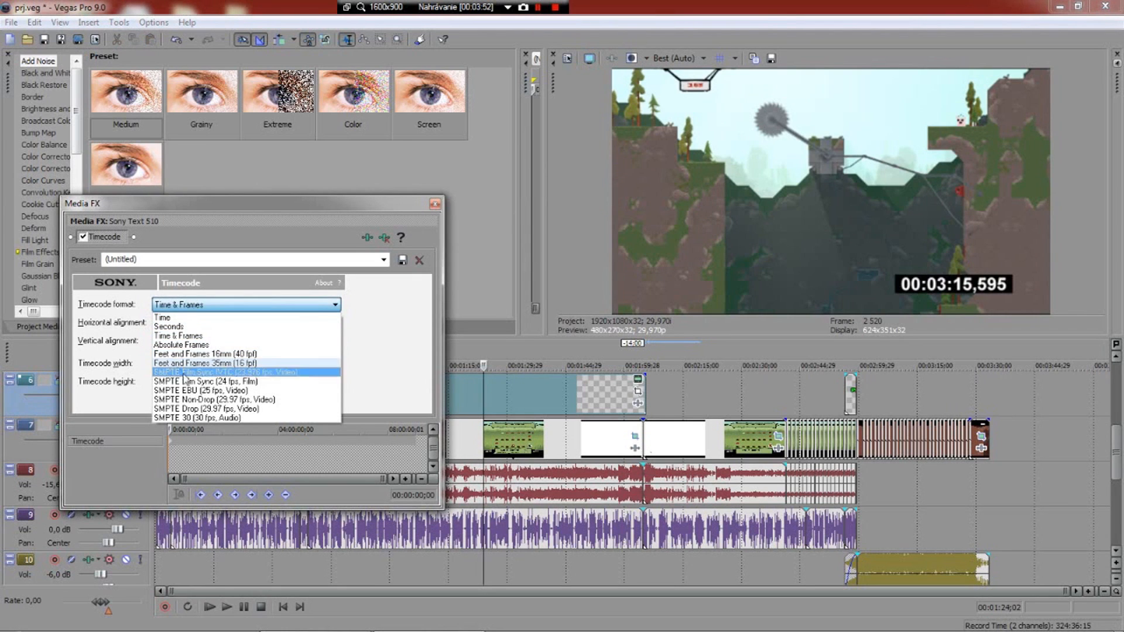
left_click(204, 409)
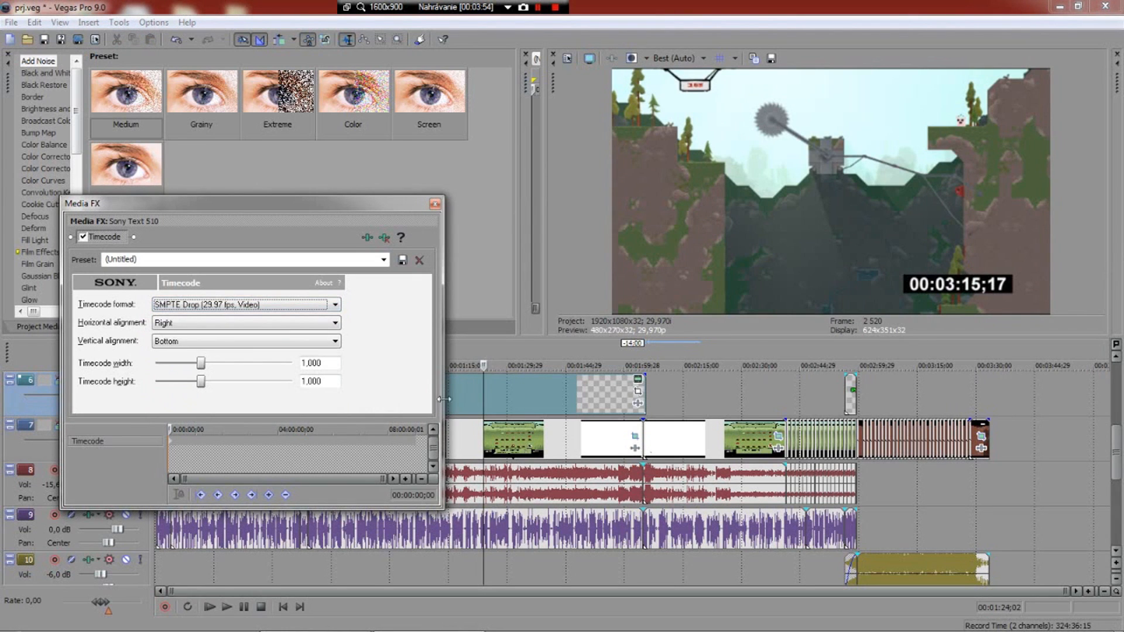
left_click(470, 400)
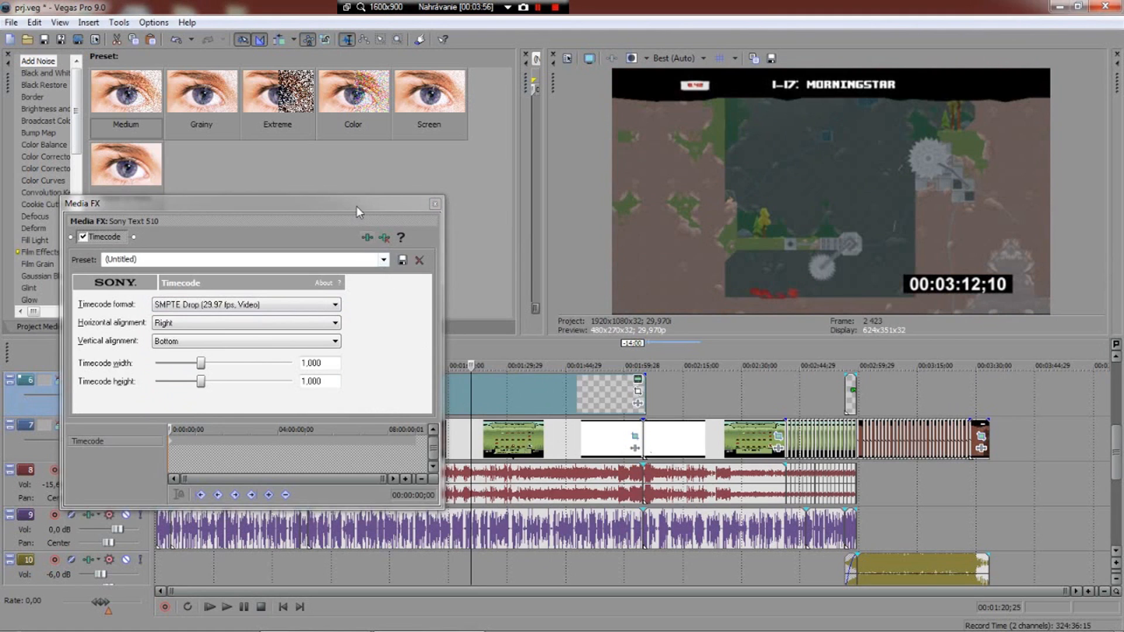
left_click_drag(357, 206, 838, 176)
left_click(175, 403)
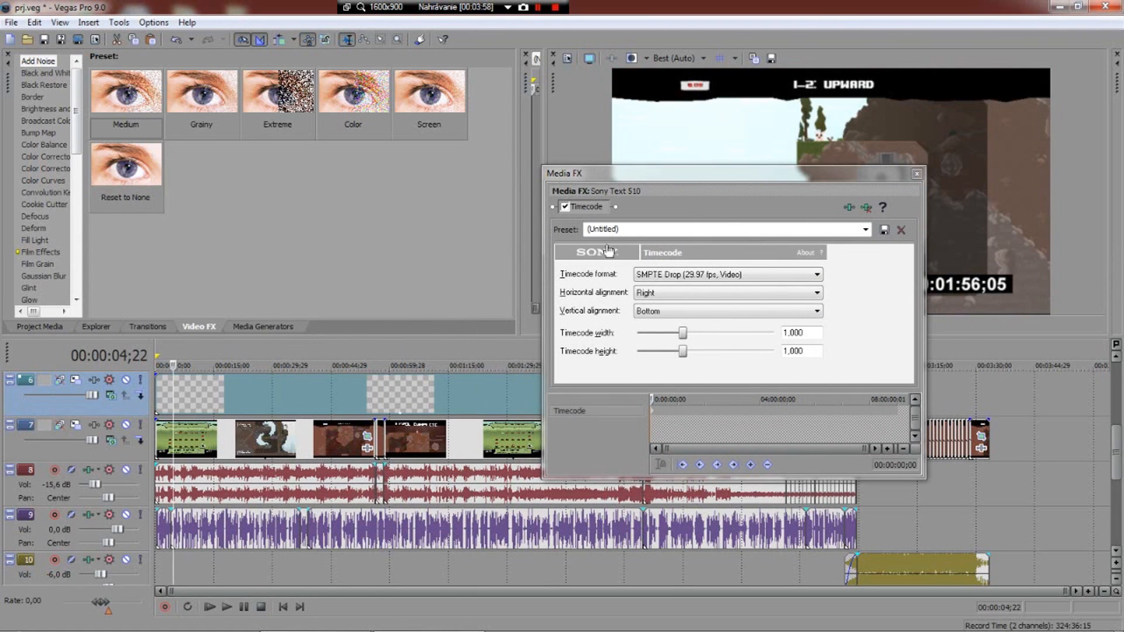
left_click_drag(653, 173, 356, 225)
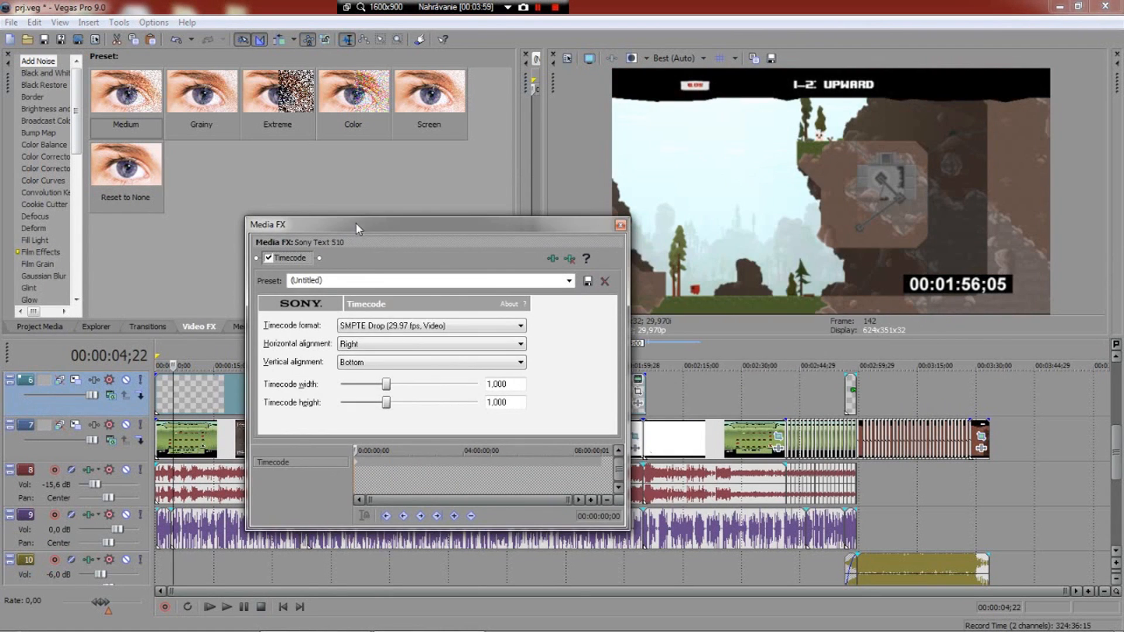
left_click(158, 392)
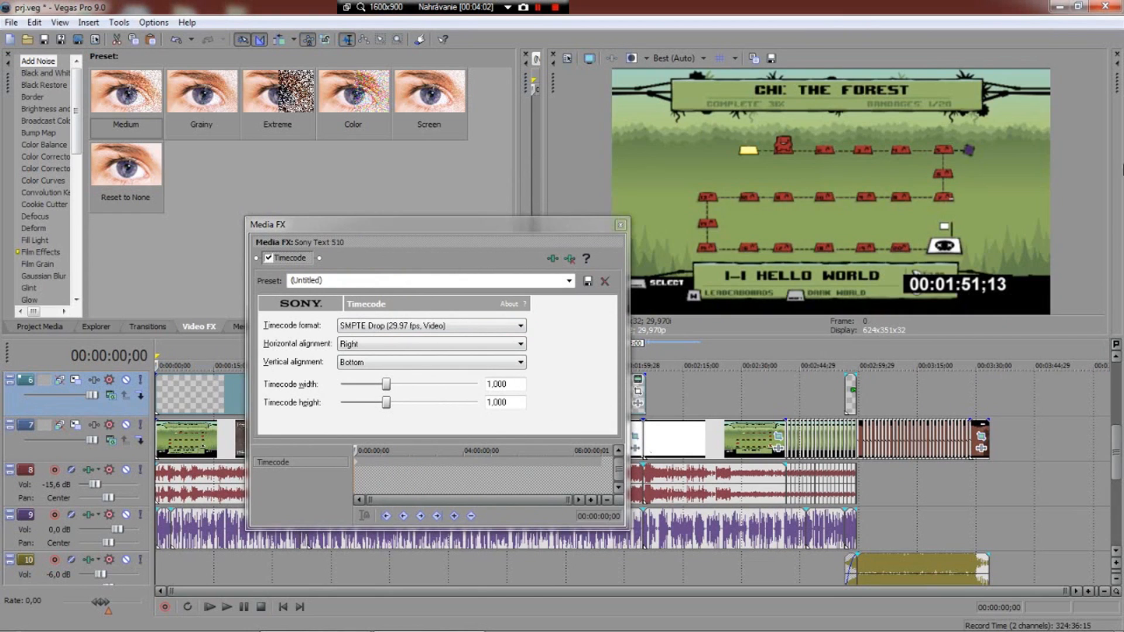
left_click(621, 225)
Set the text event's generated media length to 18:00:00;00.
left_click(639, 381)
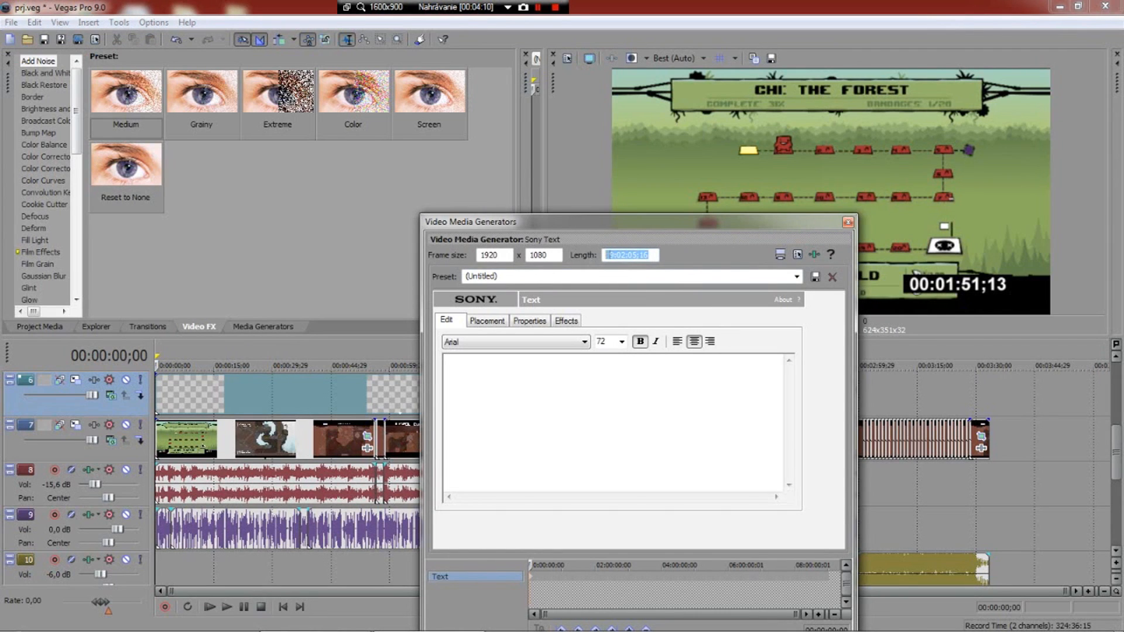
key("Return")
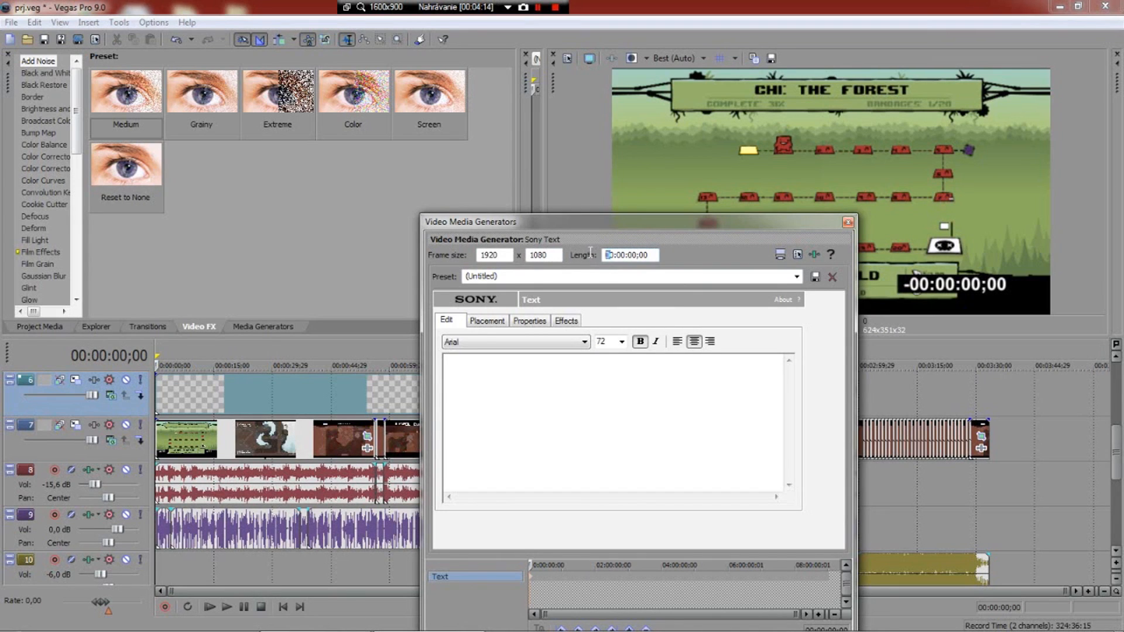
type("18")
key("Return")
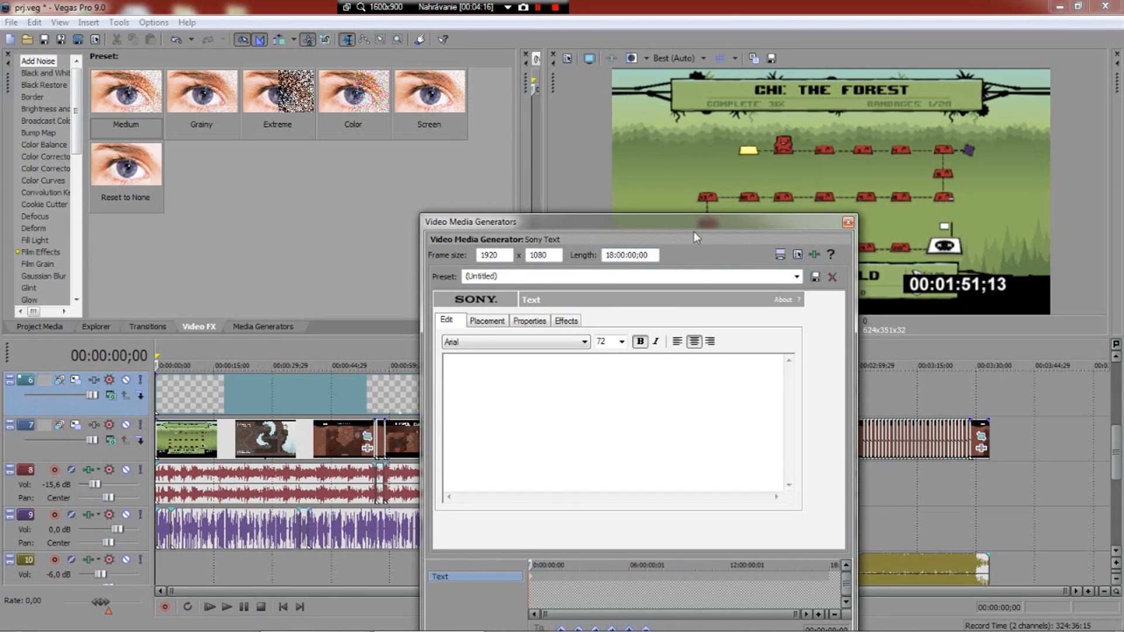
left_click(848, 222)
Preview the counter near 00:00:03;02 and change the Timecode effect's format to Time.
scroll(241, 406, "up", 5)
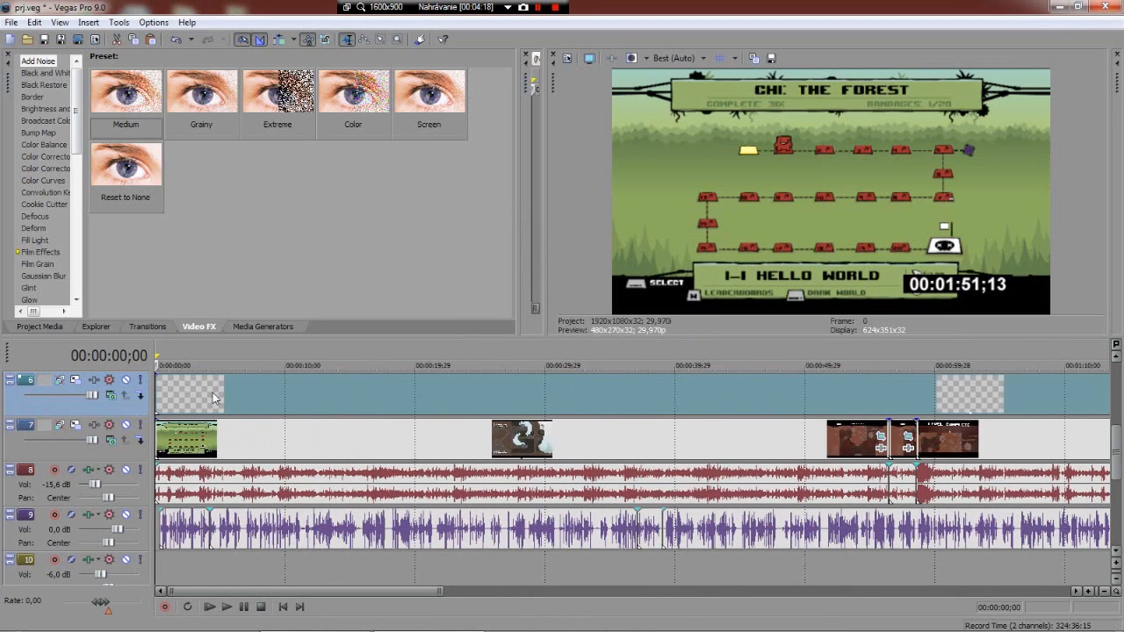
left_click(211, 400)
left_click(195, 397)
right_click(568, 399)
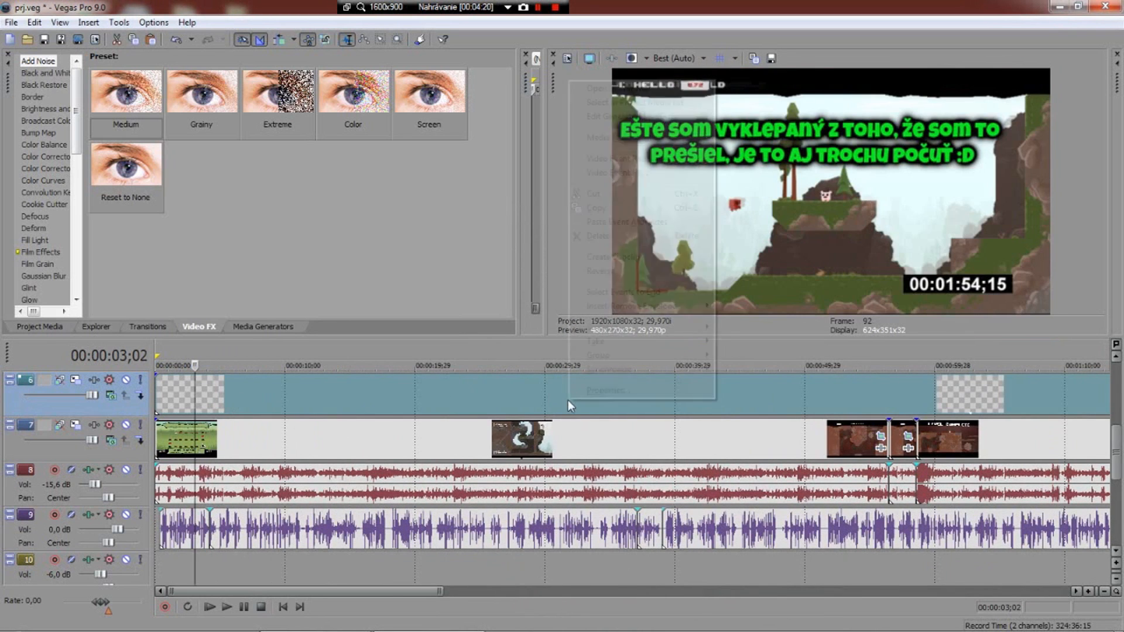
left_click(592, 140)
left_click(390, 326)
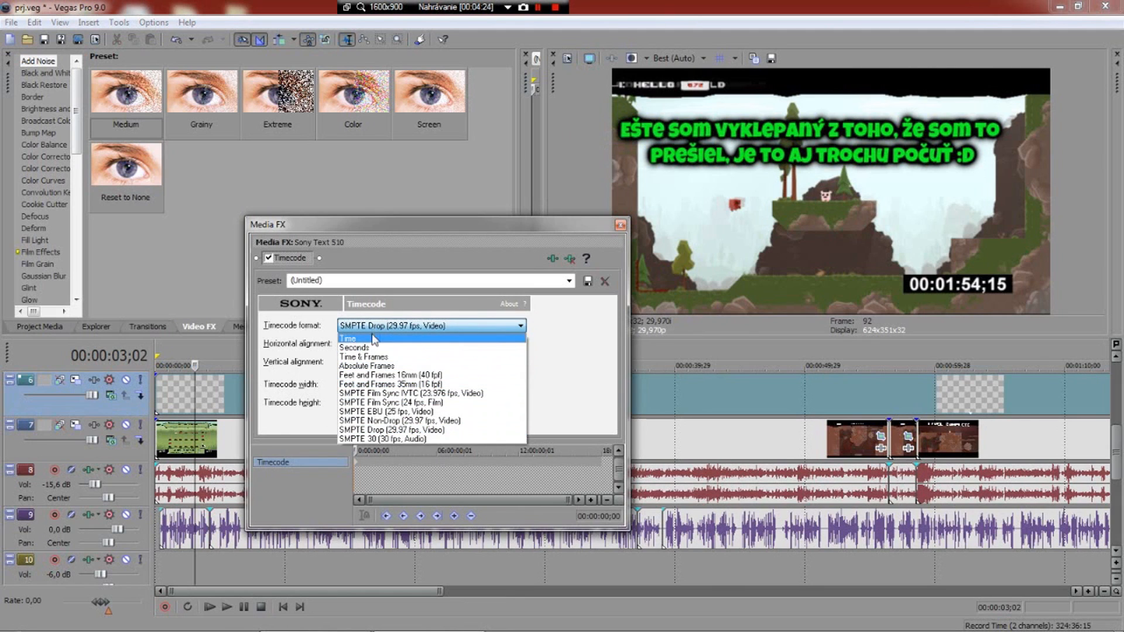
left_click(398, 343)
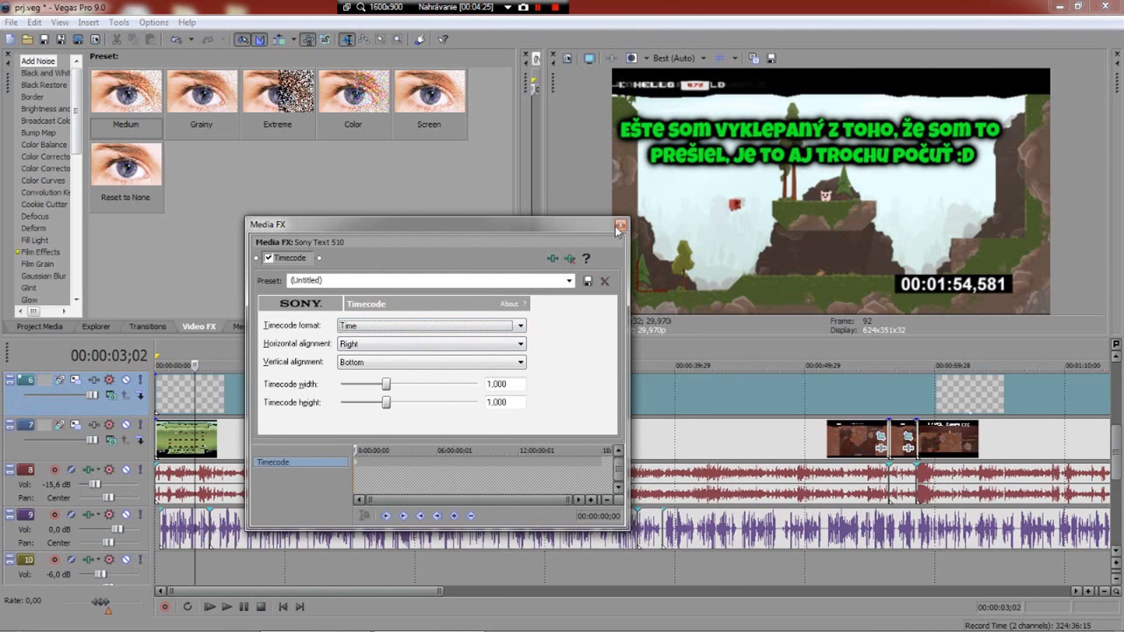
left_click(620, 226)
Delete the long text event and insert a new text event with its sample text cleared at the timeline start.
left_click(360, 397)
key("Delete")
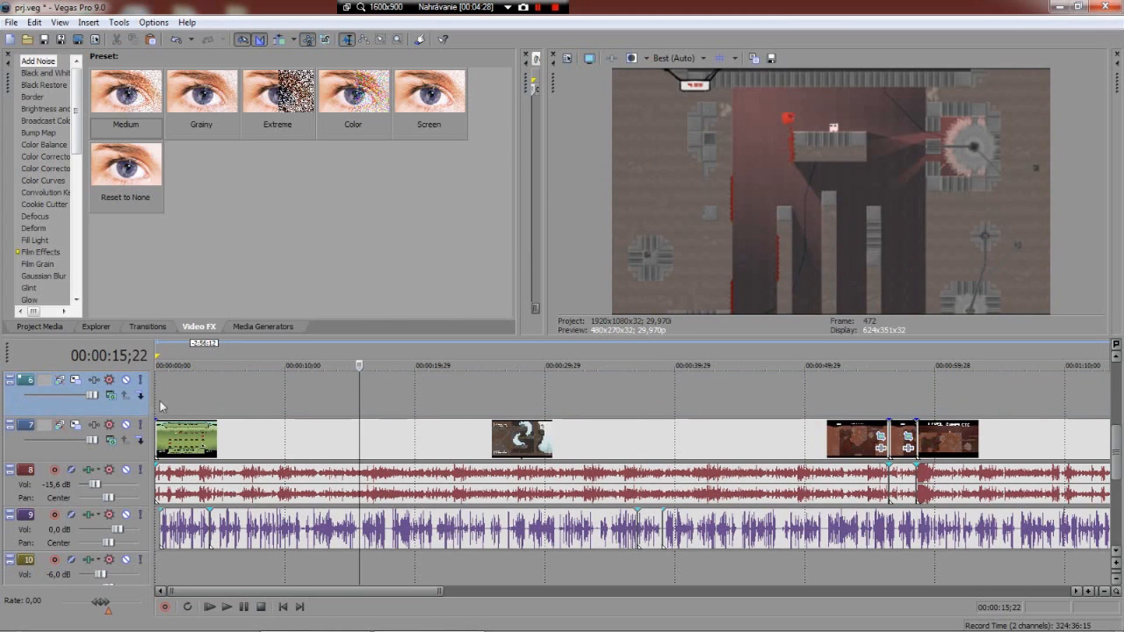
left_click(159, 395)
right_click(159, 393)
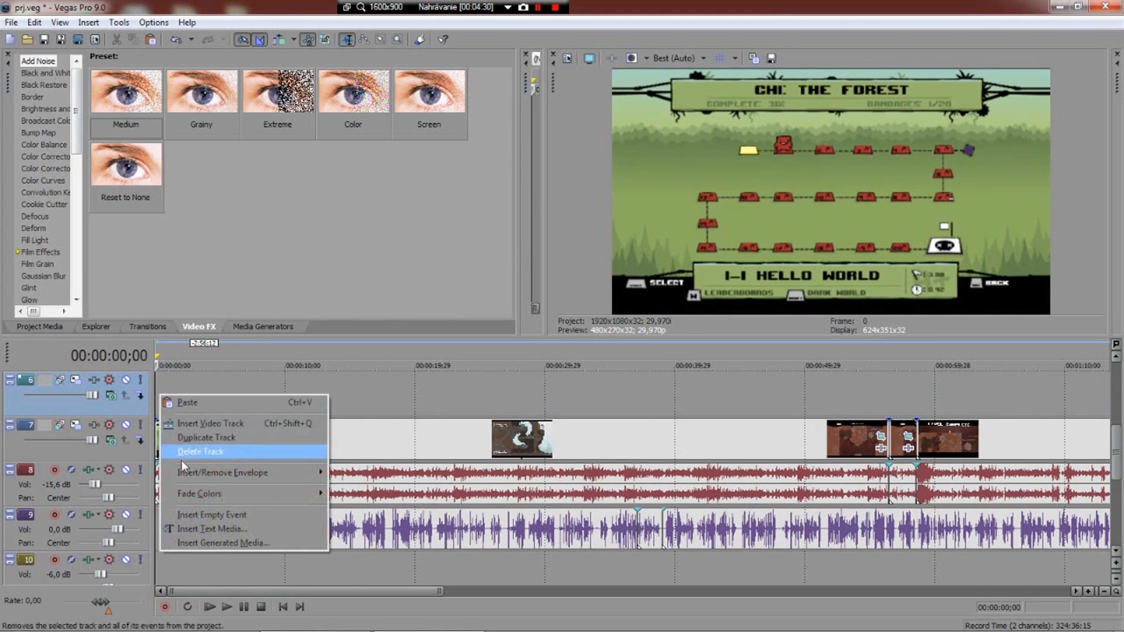
left_click(194, 529)
key("Delete")
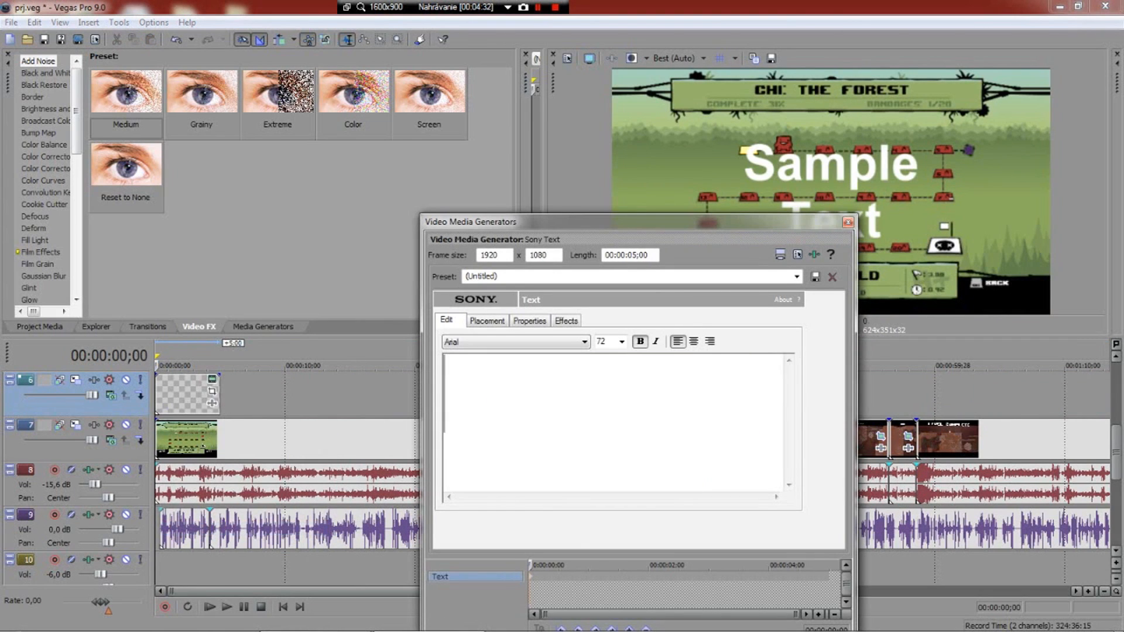
left_click(847, 223)
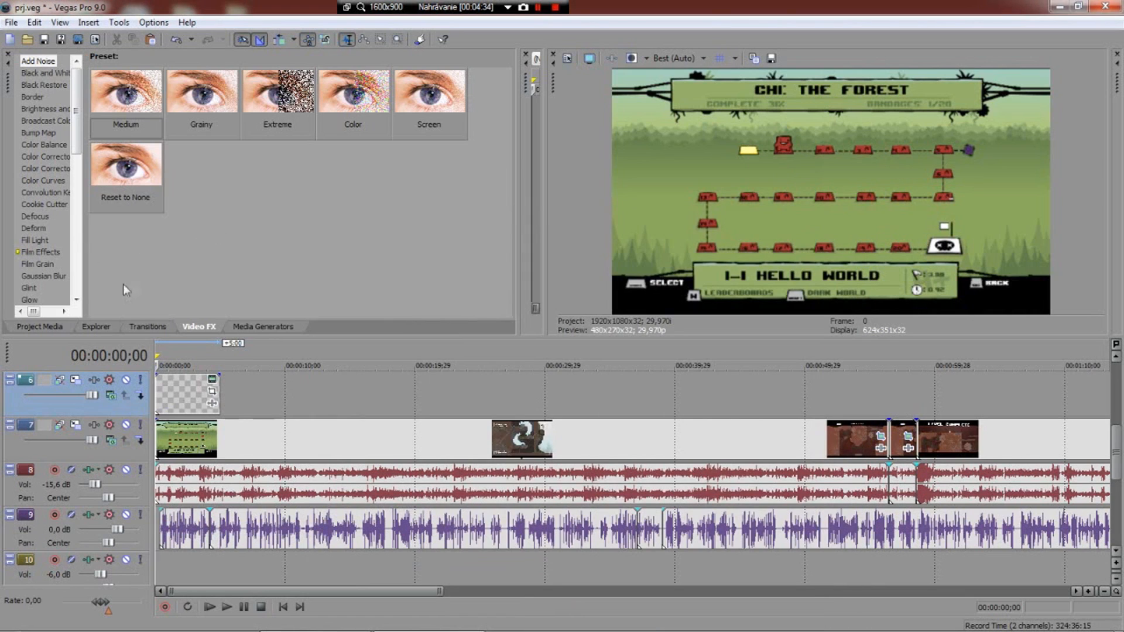
Extend the new text event's end by about 1:06:02 and set its generated media length to 18:00:00;00.
left_click_drag(226, 391, 1076, 404)
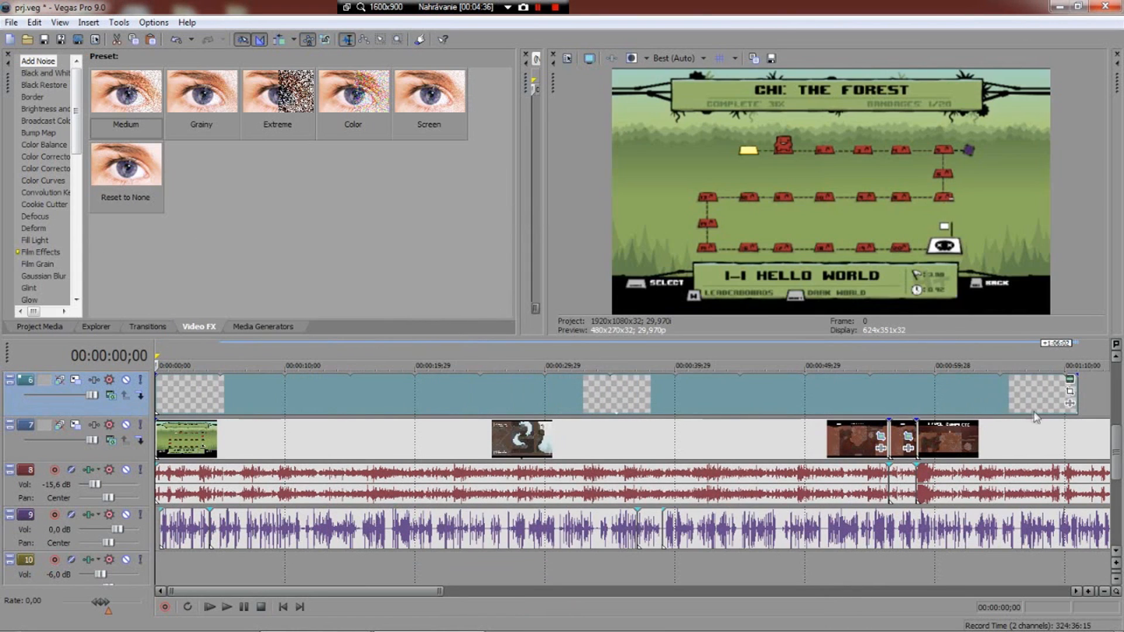
left_click(1070, 380)
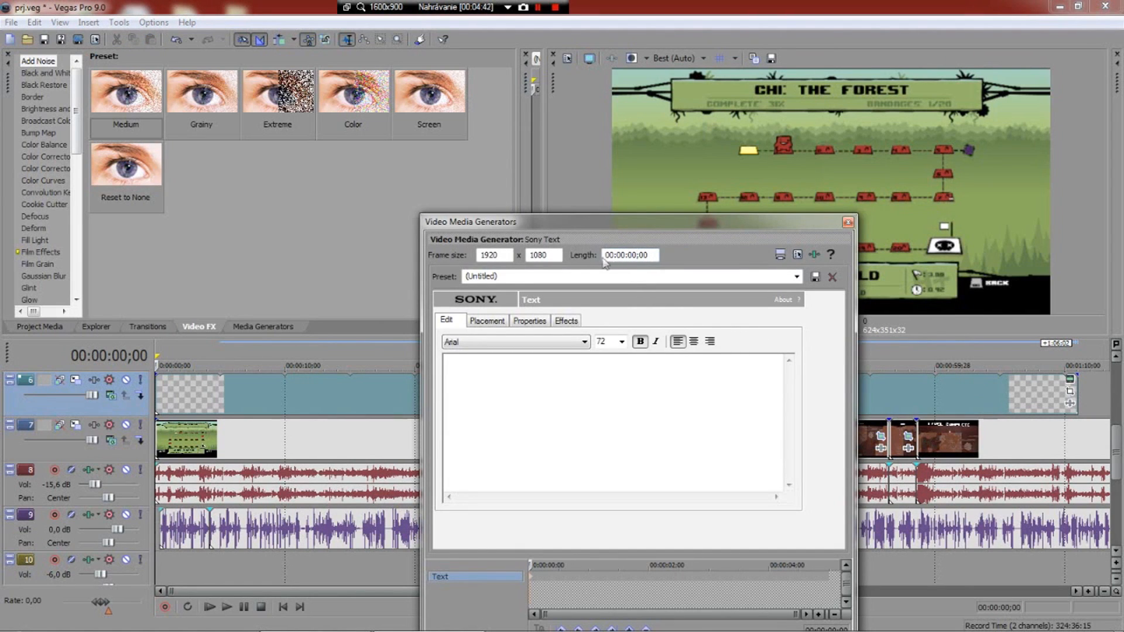
type("18")
key("Return")
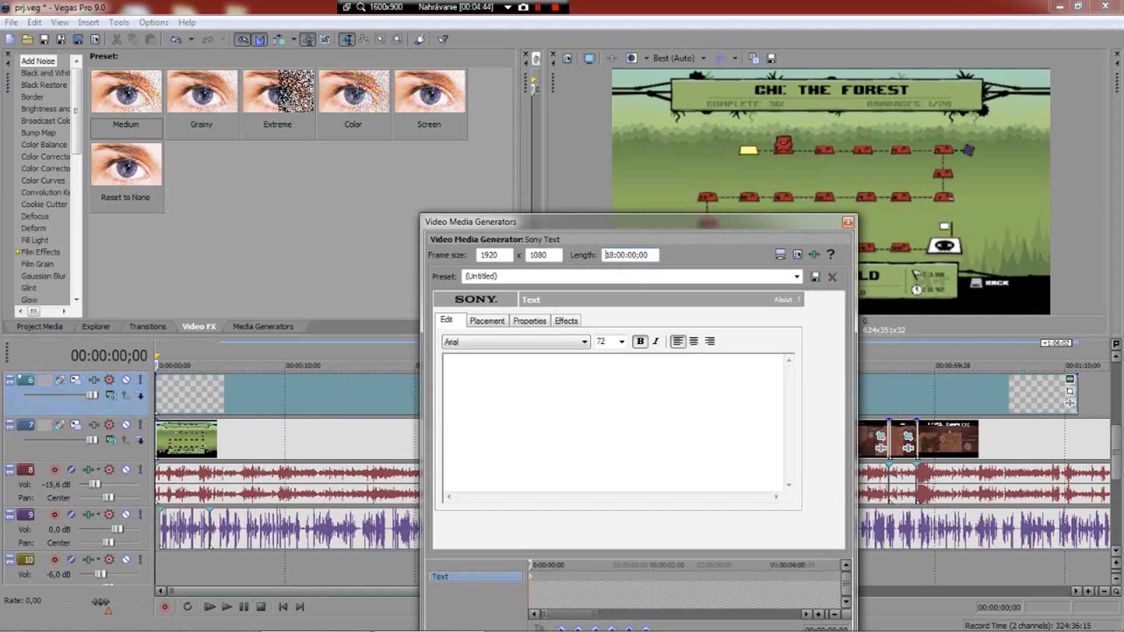
left_click(847, 223)
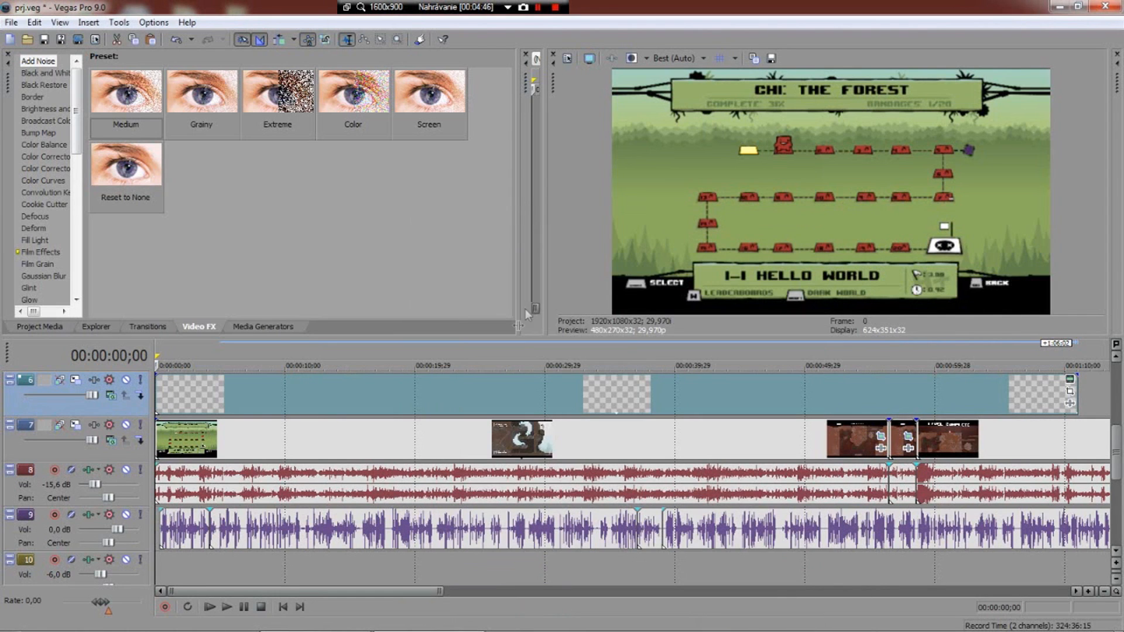
Add the Sony Timecode effect to the new text event's Media FX.
right_click(480, 389)
left_click(532, 121)
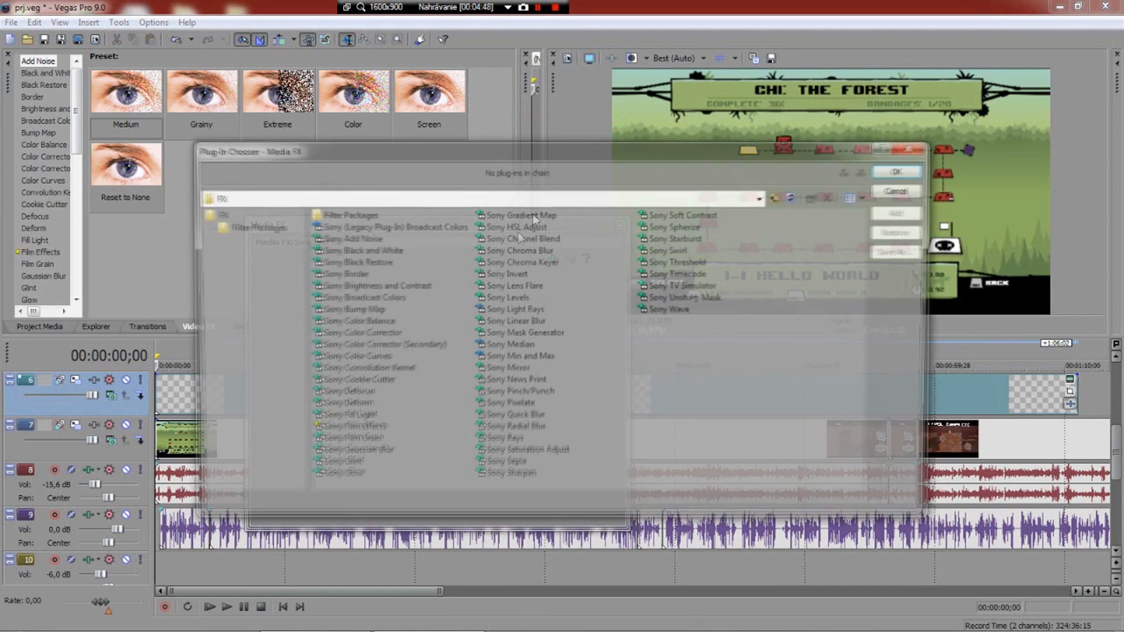
left_click(674, 274)
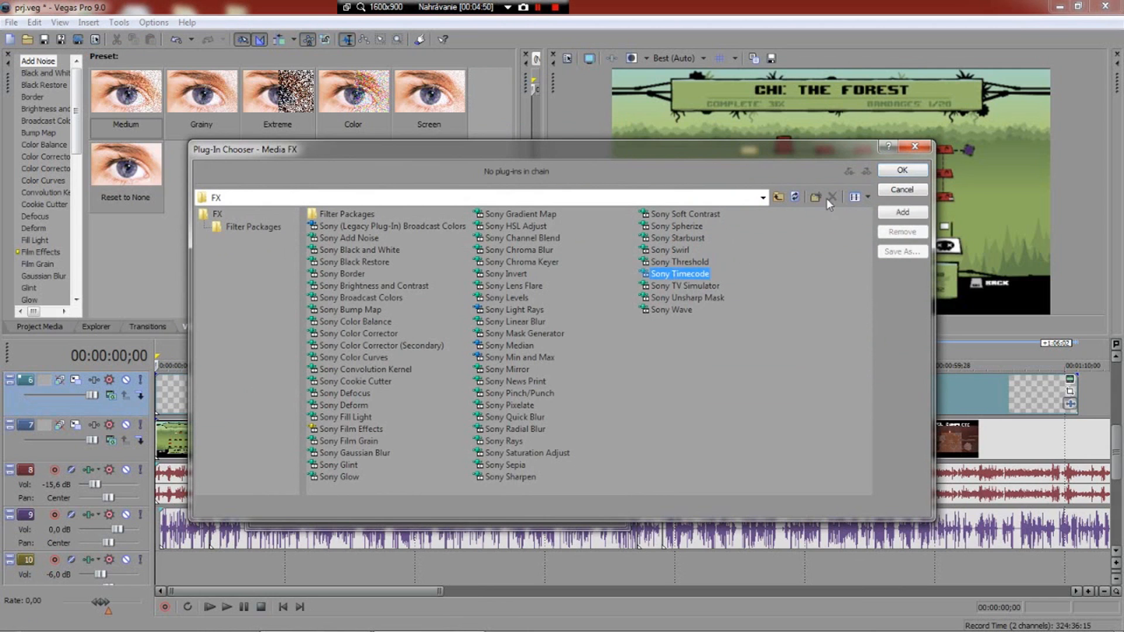
left_click(885, 171)
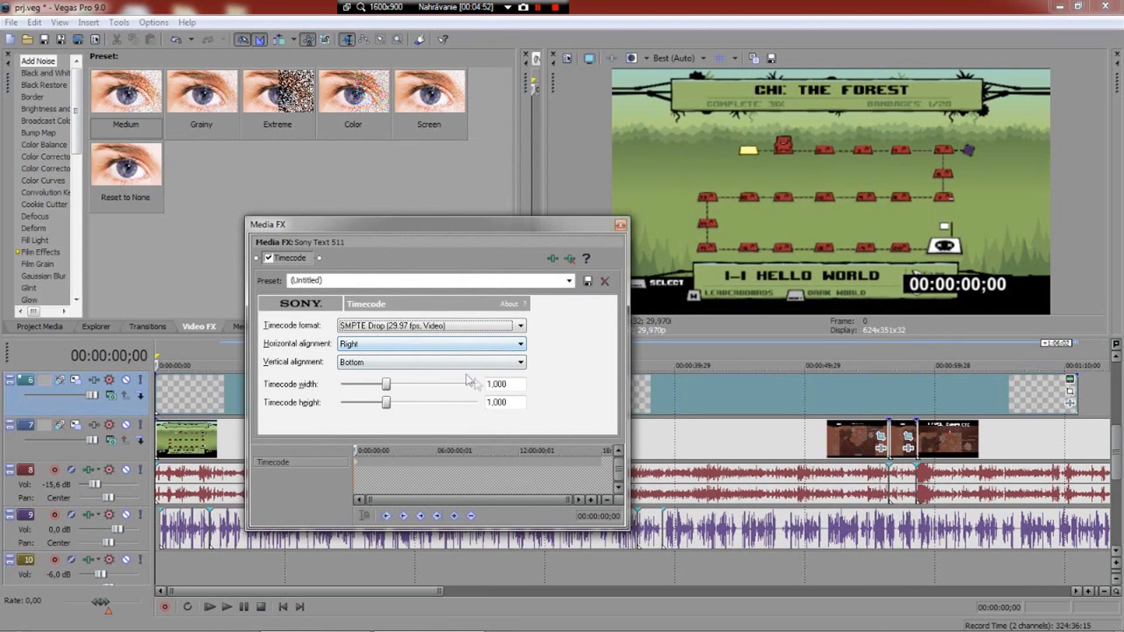
left_click(620, 226)
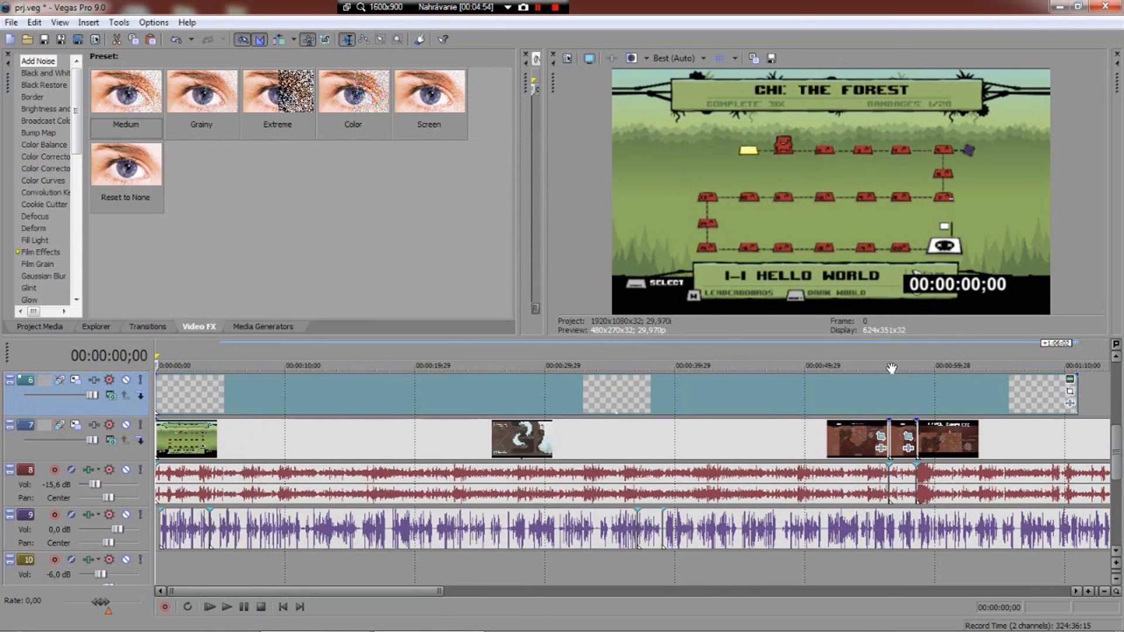
Locate the chapter-complete frame at 00:02:05;16 and extend the text event's end to it.
scroll(791, 411, "down", 4)
left_click(718, 399)
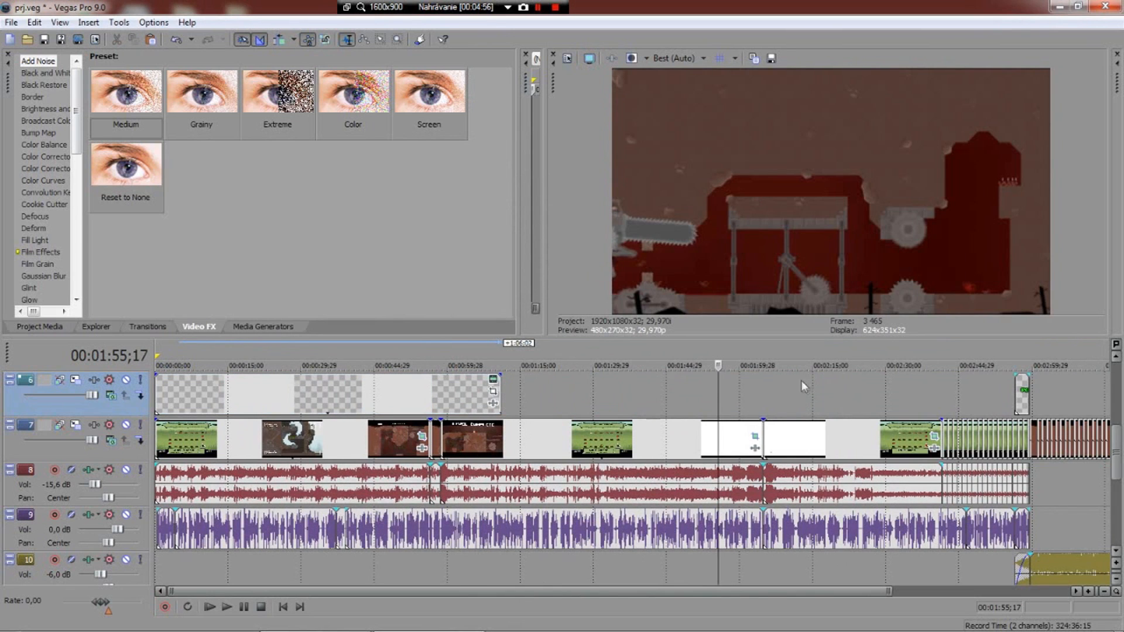
left_click(768, 390)
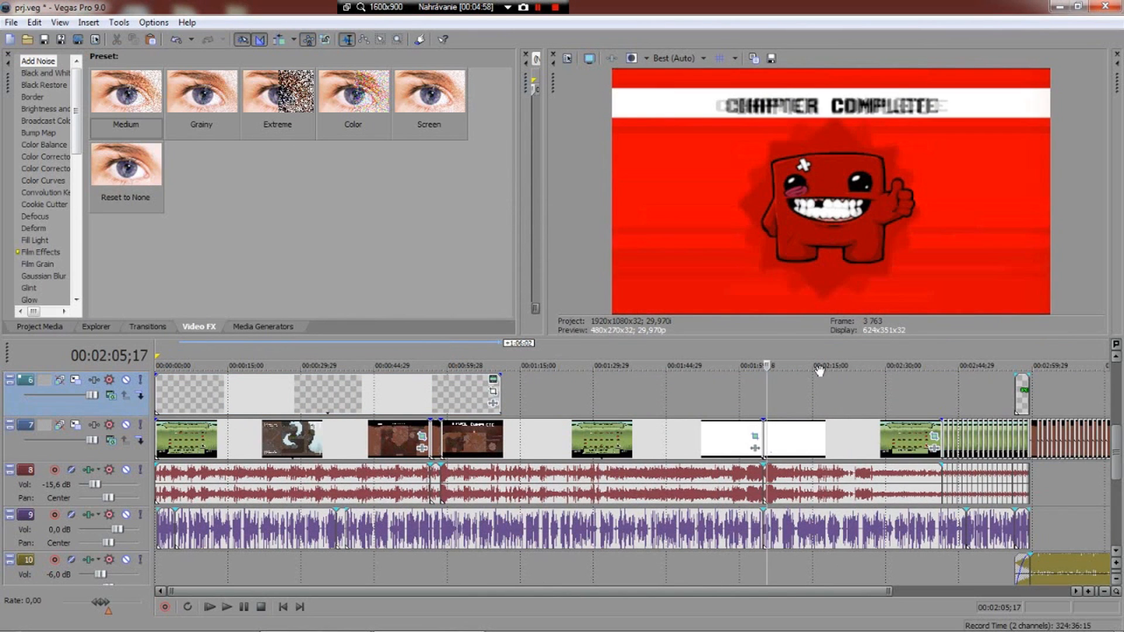
key("Left")
scroll(822, 367, "up", 5)
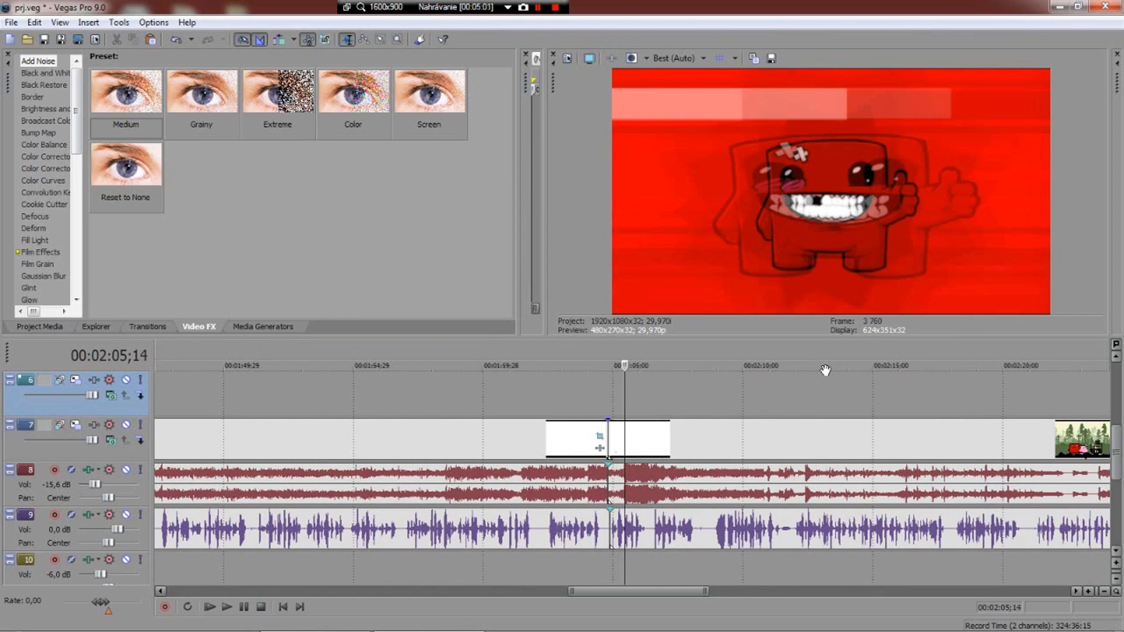
key("Right")
key("Right")
key("Right")
scroll(328, 440, "down", 3)
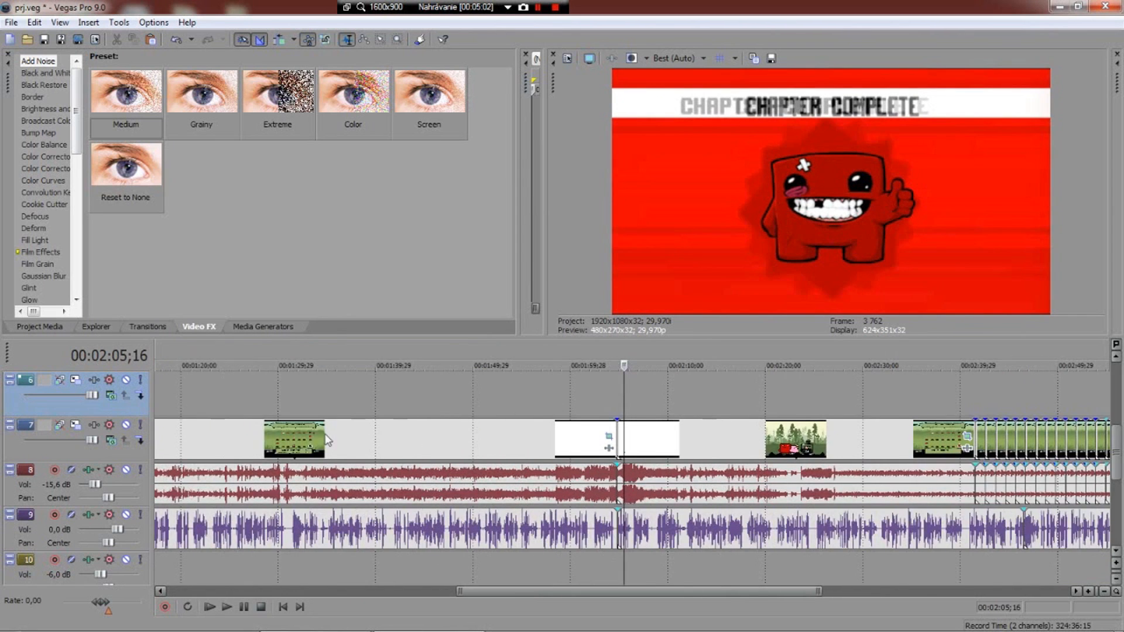
scroll(326, 436, "down", 3)
left_click_drag(430, 387, 644, 386)
Play the footage up to about 00:00:09;20 to check the running counter.
left_click(188, 409)
key("space")
key("space")
Open the text event's Media FX and try the Left and Middle horizontal alignments for the Timecode, ending on Right.
right_click(478, 398)
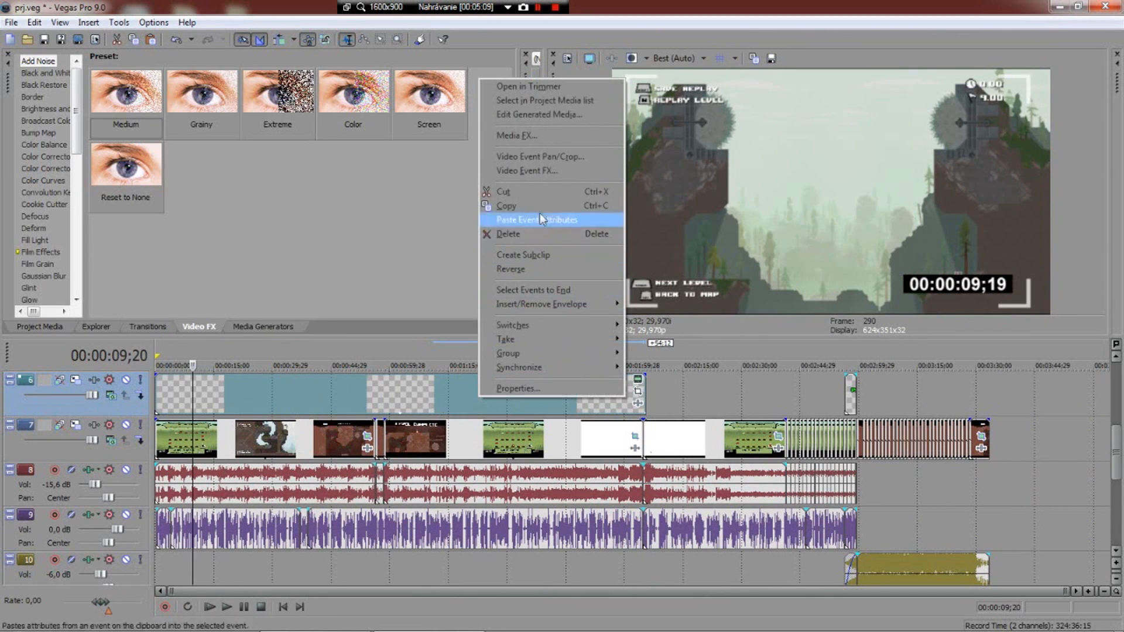
left_click(546, 138)
left_click(374, 348)
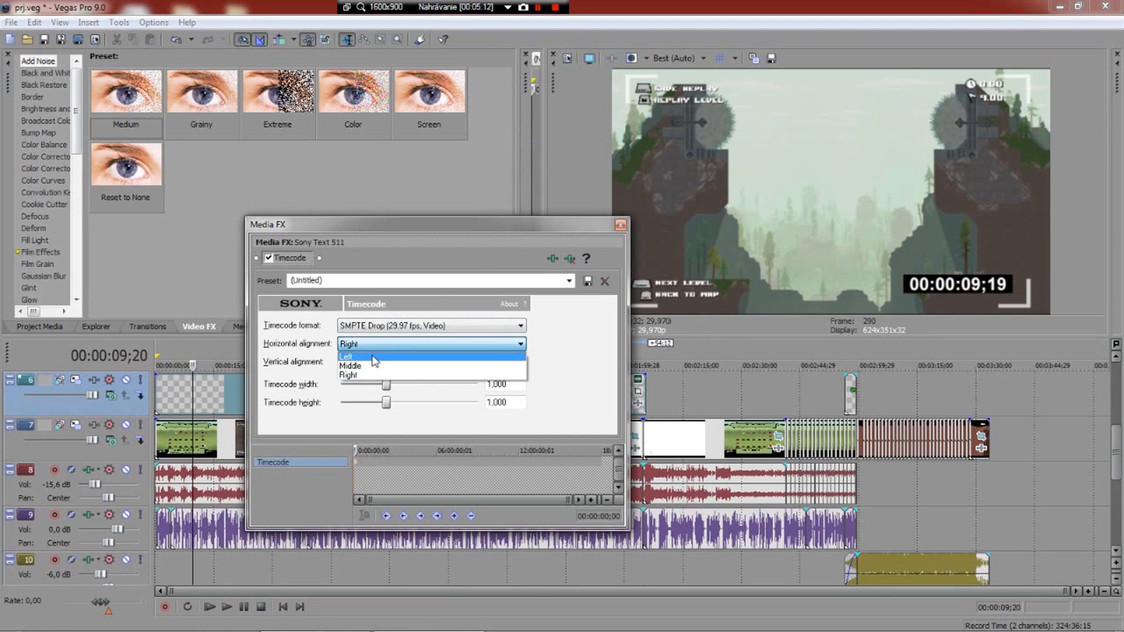
left_click(371, 354)
left_click(366, 344)
left_click(363, 364)
left_click(364, 346)
left_click(361, 371)
left_click(359, 347)
left_click(358, 348)
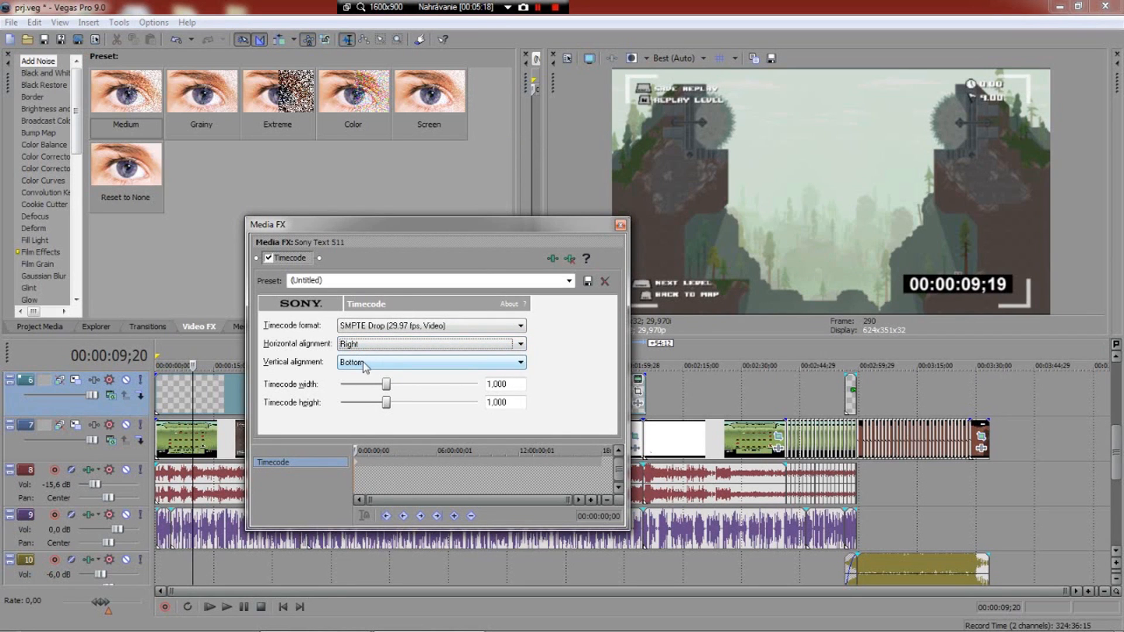
Set the Timecode effect's vertical alignment to Top and close the Media FX settings.
left_click(364, 363)
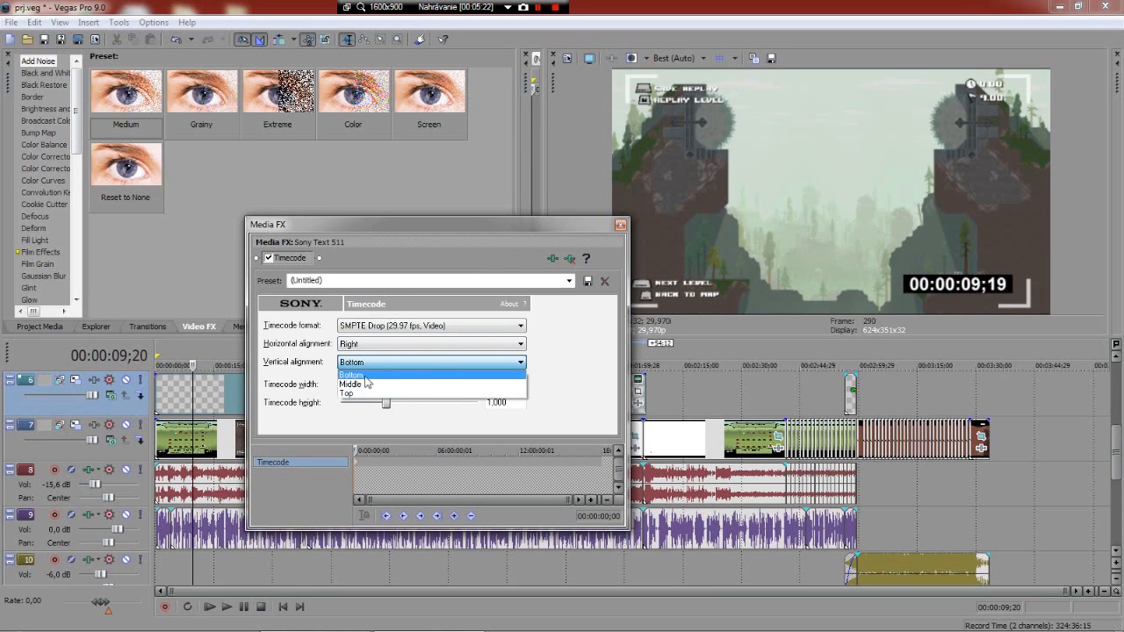
left_click(351, 393)
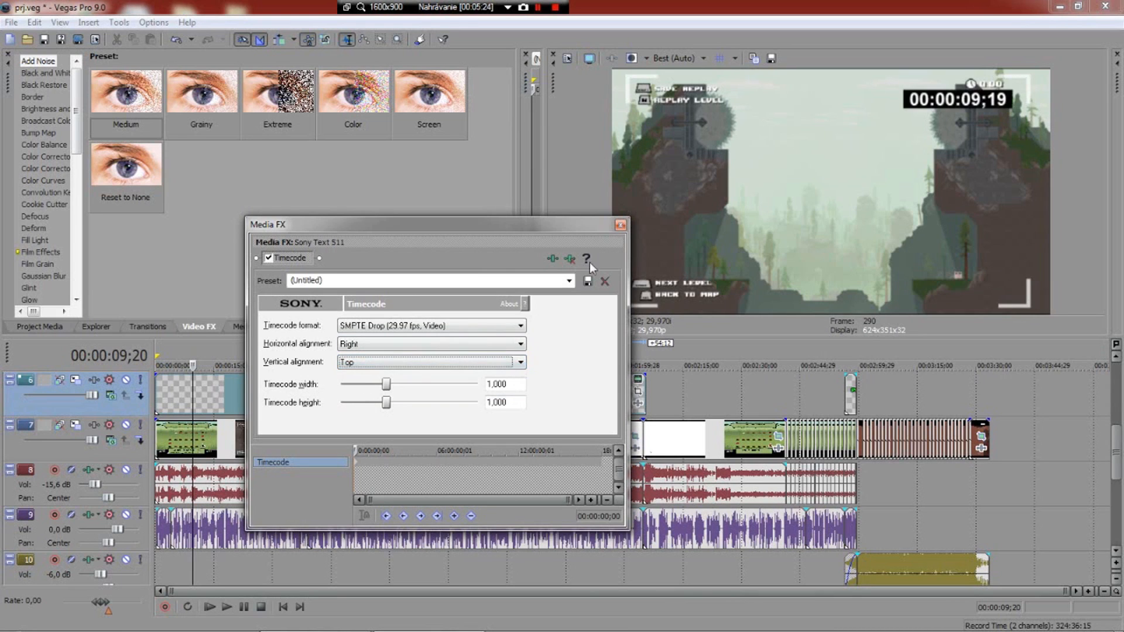
left_click(620, 226)
Check the repositioned counter at several points in the footage, including 00:00:28;27 and 00:01:17;18.
left_click(268, 398)
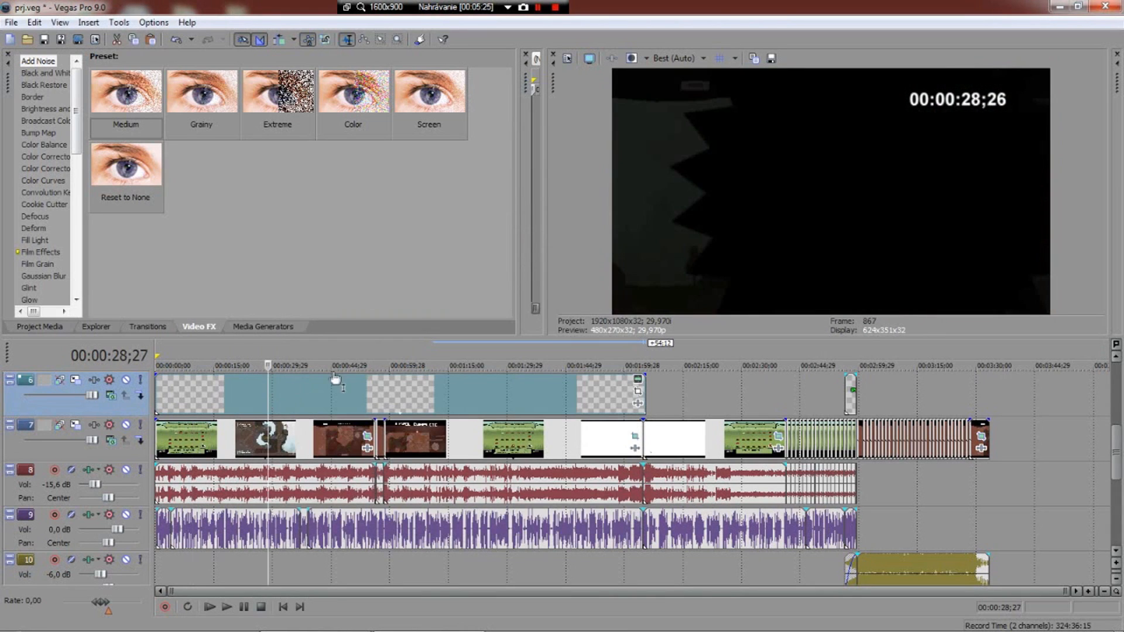
left_click(374, 388)
left_click(458, 396)
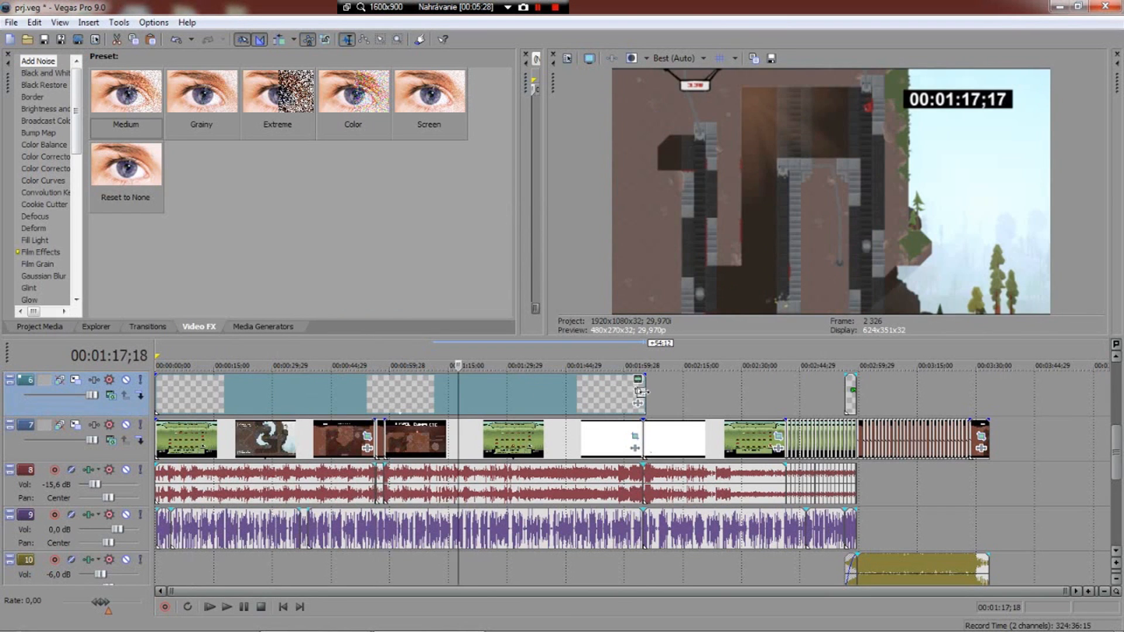
Examine the counter frame by frame around the text event's end at 00:02:05;16.
left_click(641, 392)
scroll(650, 422, "up", 8)
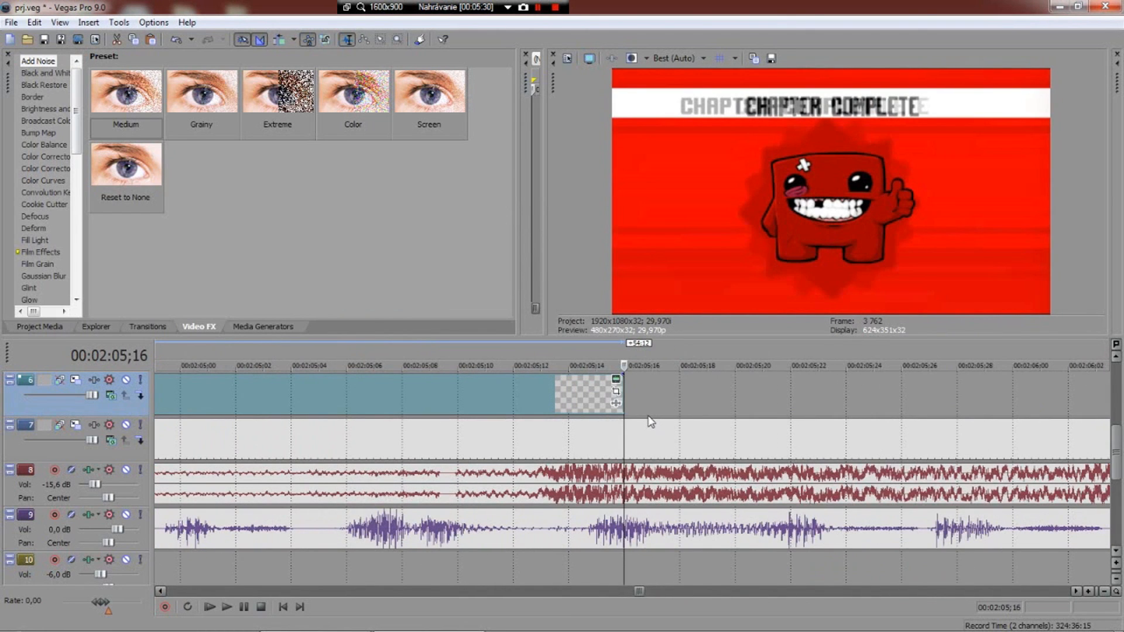
key("Left")
key("Left")
key("Left")
key("Left")
key("Left")
key("Left")
key("Right")
key("Right")
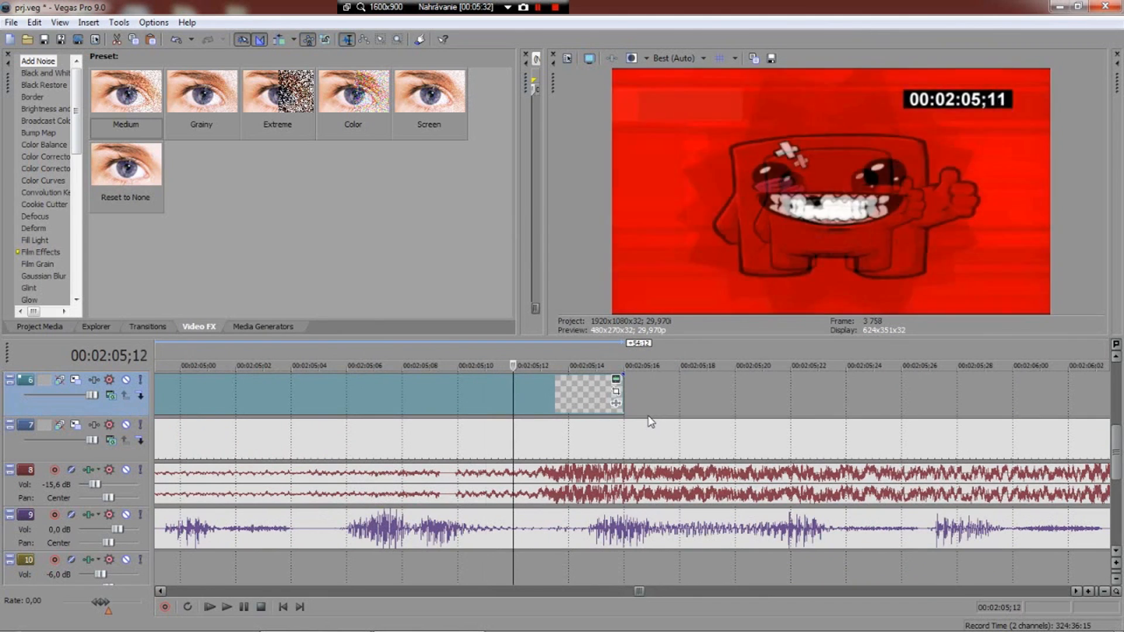
key("Right")
key("Right")
key("Right")
key("Right")
key("Left")
key("Right")
key("Left")
key("Right")
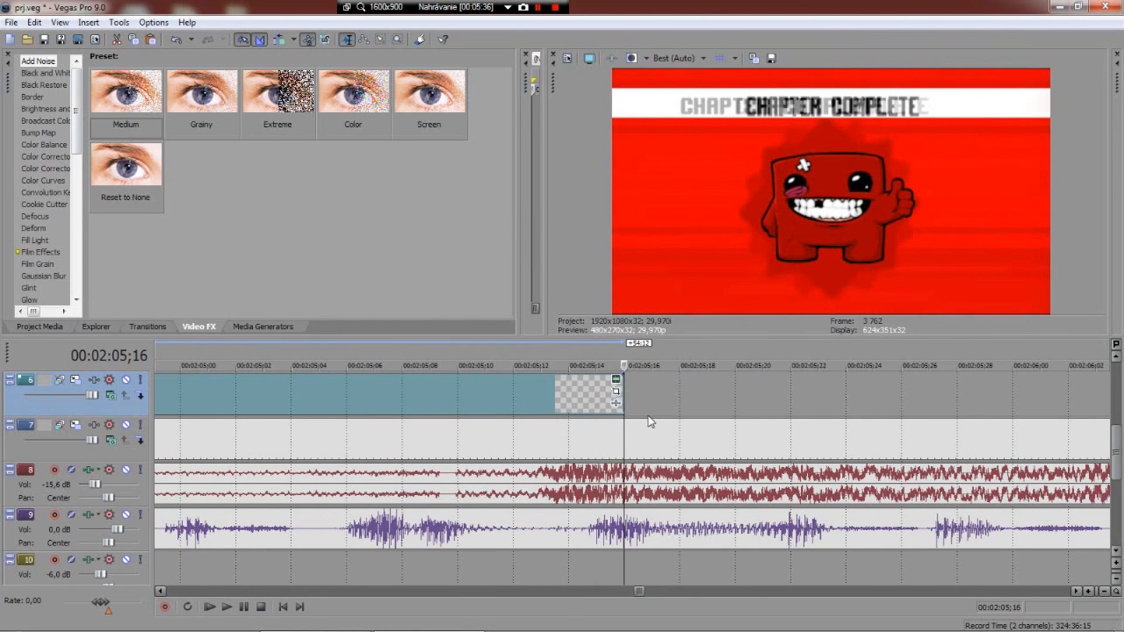
Extend the text event's end by two frames to 00:02:05;18 and split it at 00:02:05;17.
left_click_drag(620, 400, 677, 392)
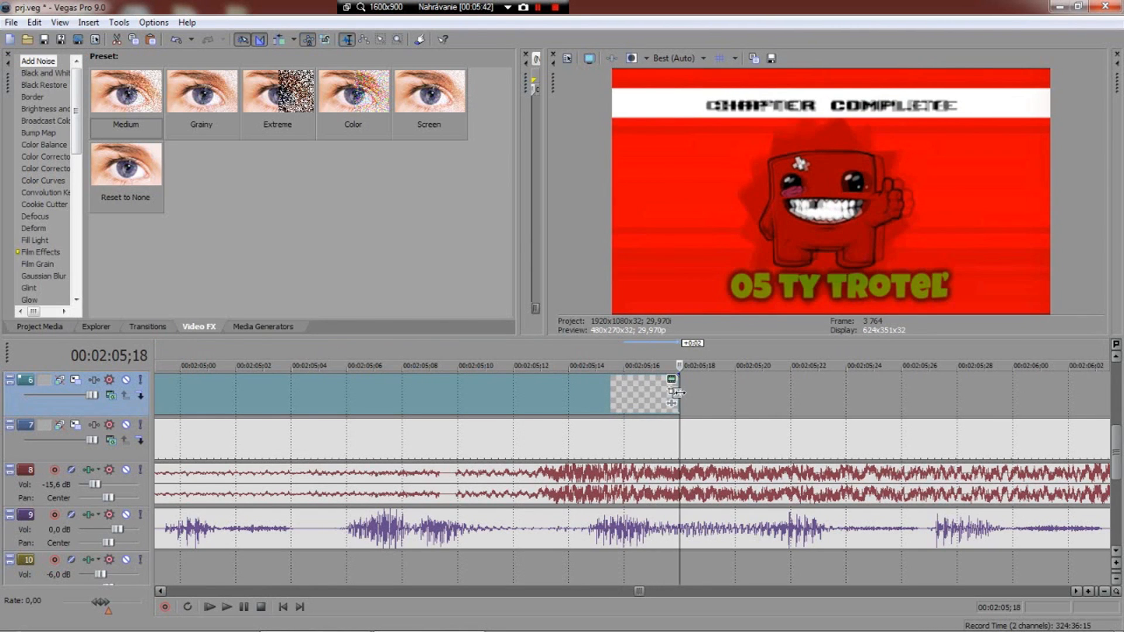
mouse_move(678, 392)
left_mouse_down()
mouse_move(708, 394)
mouse_move(679, 394)
left_mouse_up()
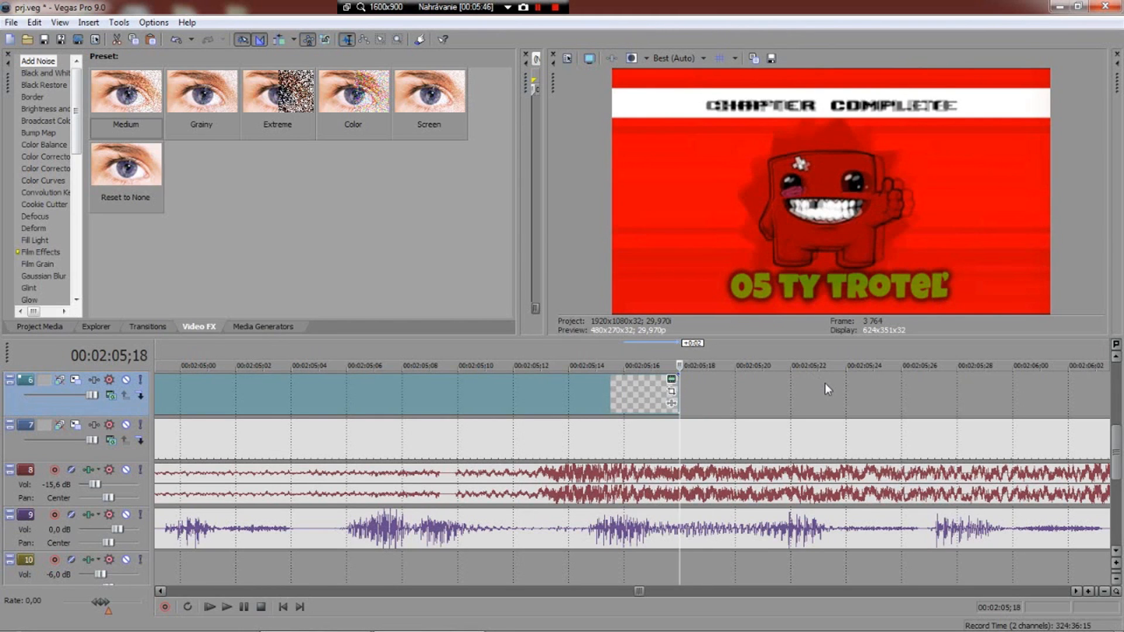
key("Left")
key("s")
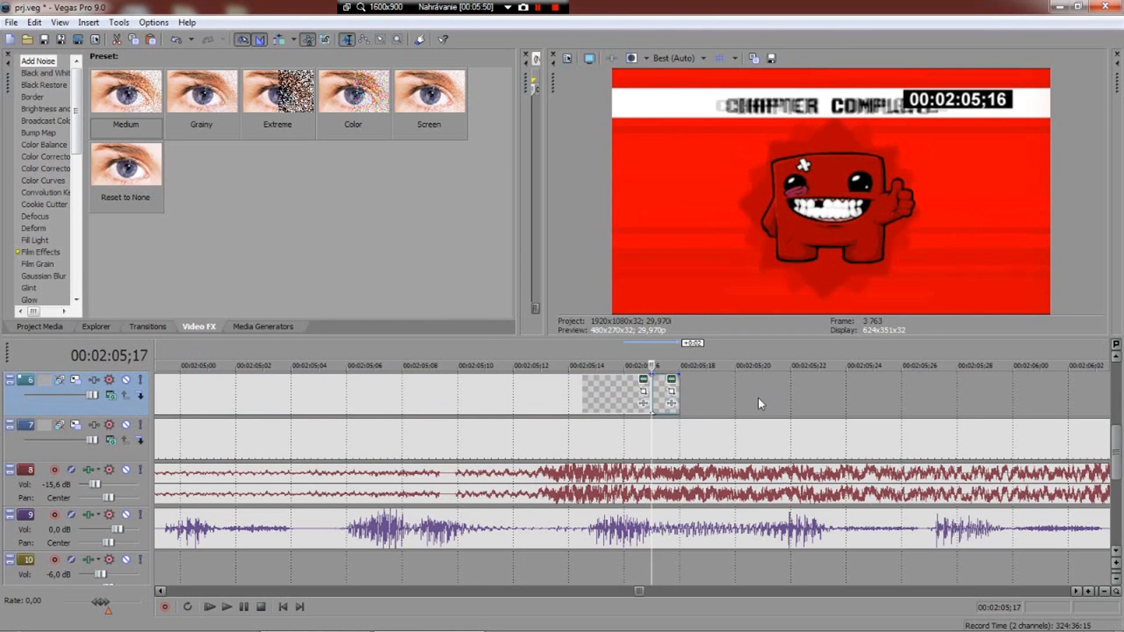
Paste new copies of the split-off one-frame event end to end from 00:02:05;18 to 00:02:06;00.
scroll(744, 408, "up", 2)
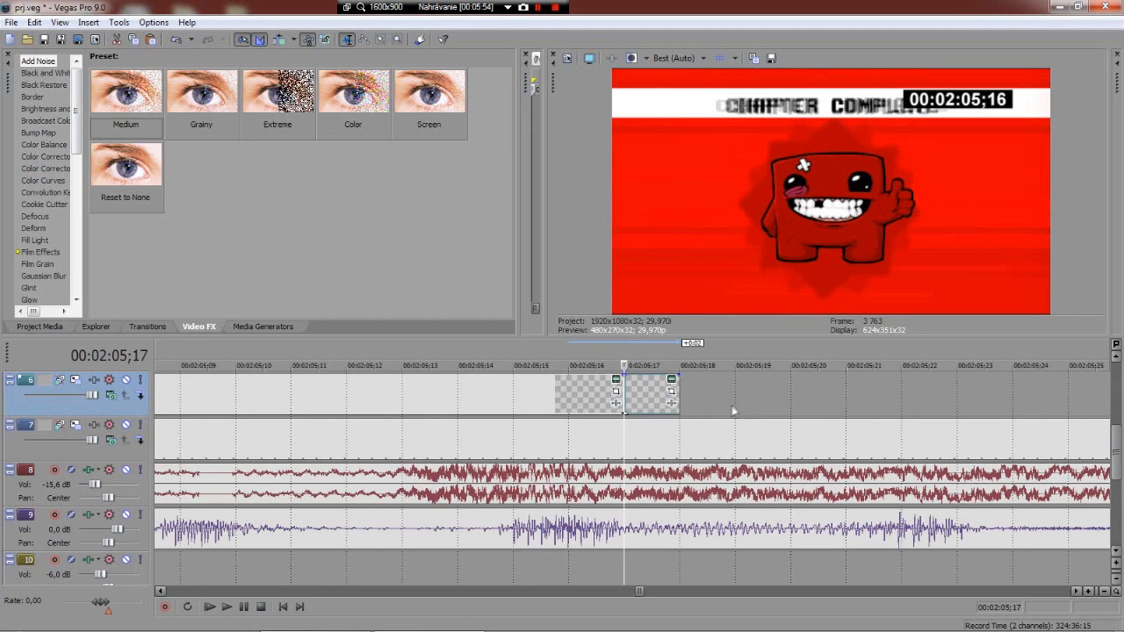
key("Right")
key("ctrl+v")
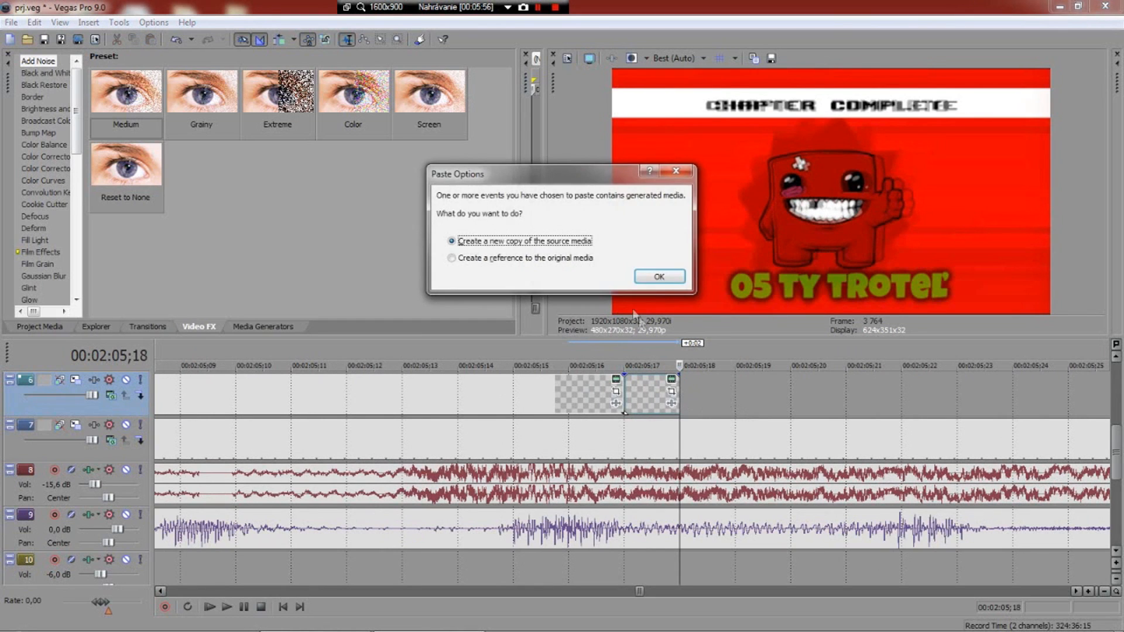
left_click(659, 276)
key("ctrl+v")
left_click(659, 276)
key("ctrl+v")
left_click(659, 276)
key("ctrl+v")
left_click(659, 276)
key("ctrl+v")
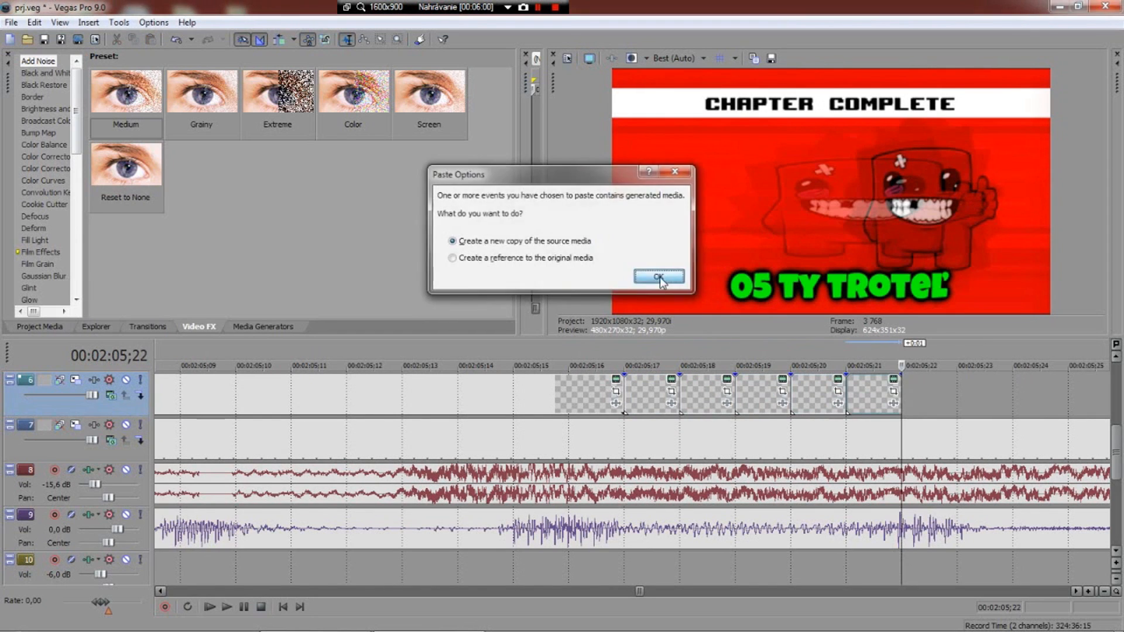
left_click(659, 276)
key("ctrl+v")
left_click(659, 276)
key("ctrl+v")
left_click(659, 277)
key("ctrl+v")
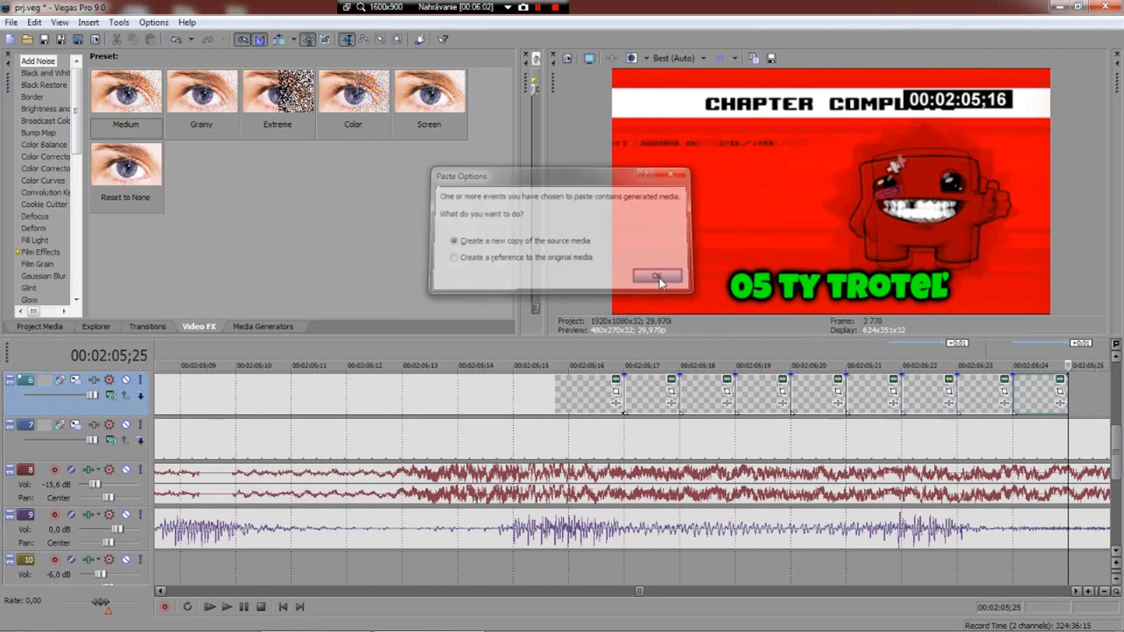
left_click(659, 276)
key("ctrl+v")
left_click(659, 276)
key("ctrl+v")
left_click(659, 276)
key("ctrl+v")
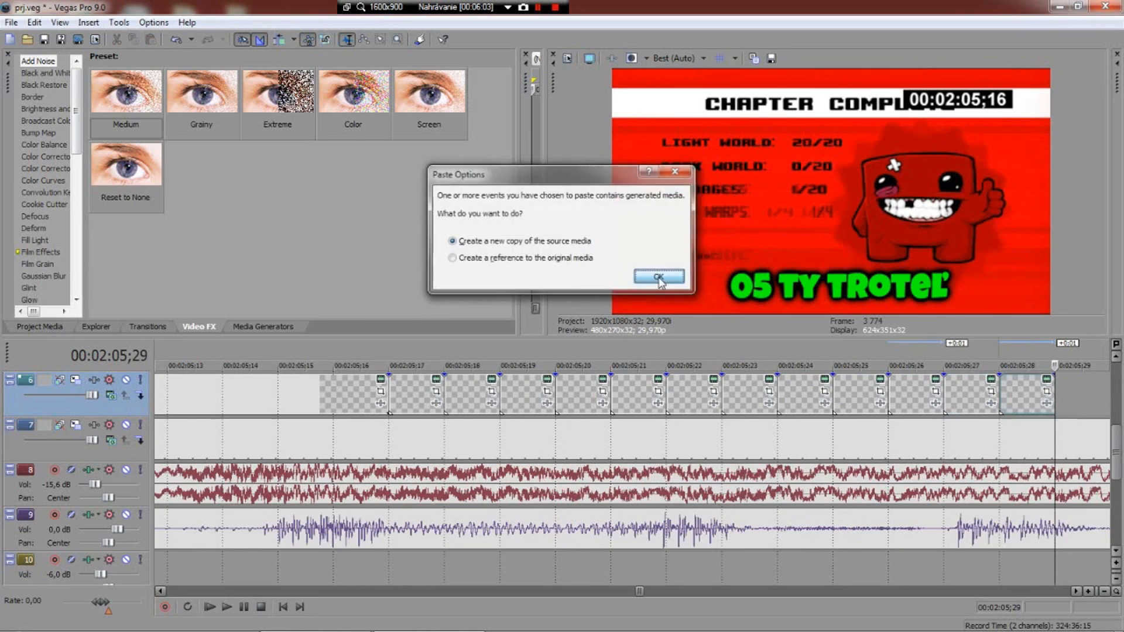
left_click(659, 276)
Copy the row of one-frame events and paste new copies of the group repeatedly from 00:02:06;00 to 00:02:10;23.
left_click(278, 392)
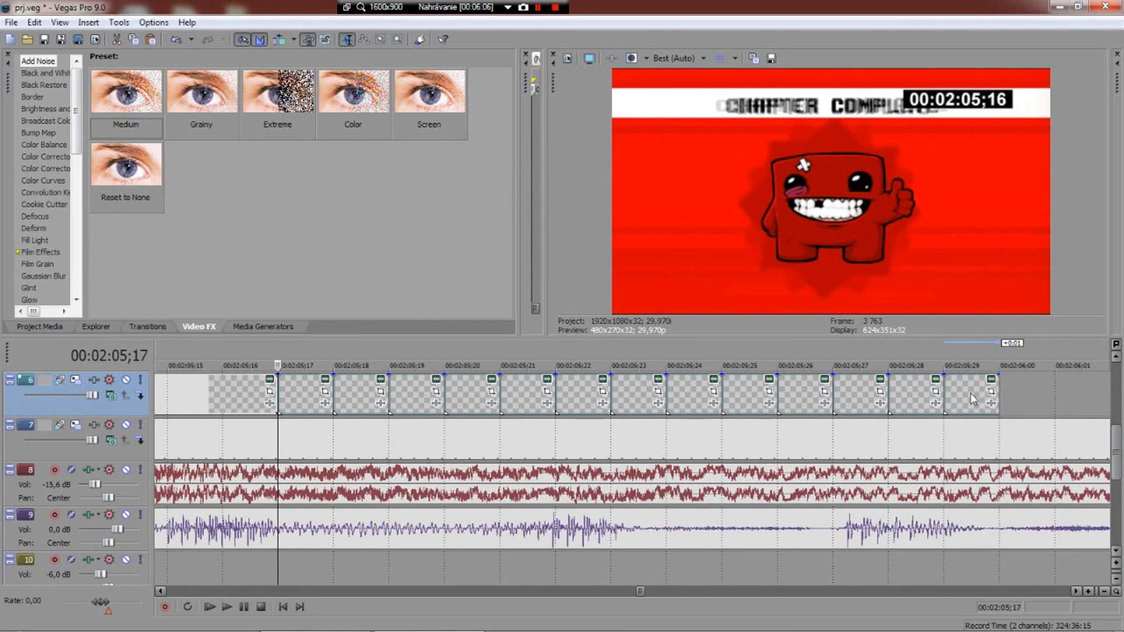
left_click(309, 394)
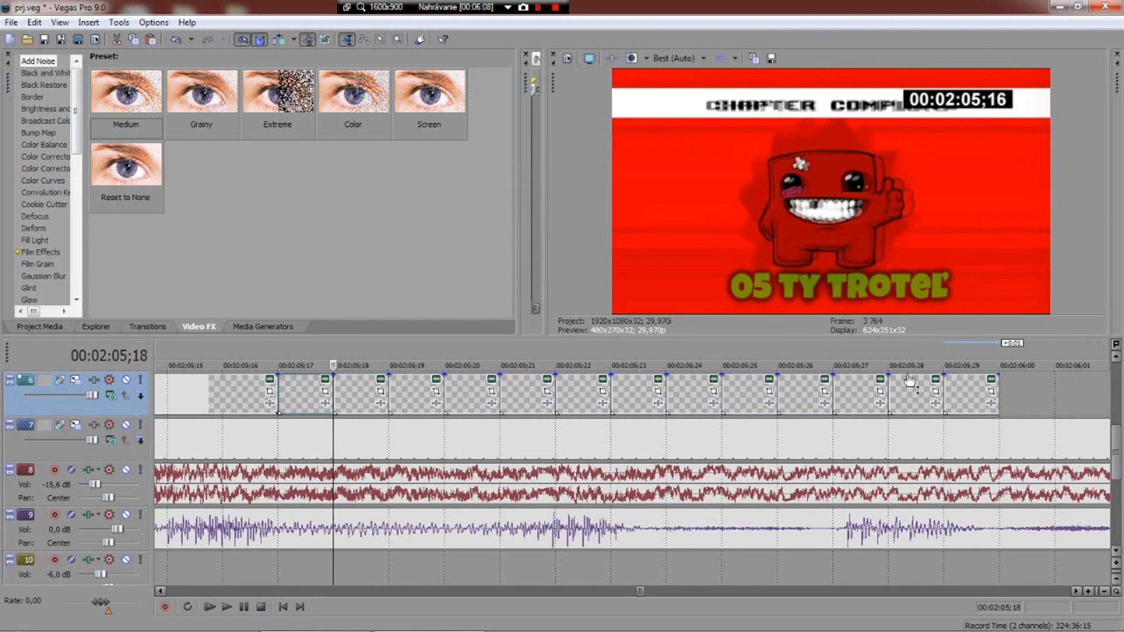
left_click(955, 406, "shift")
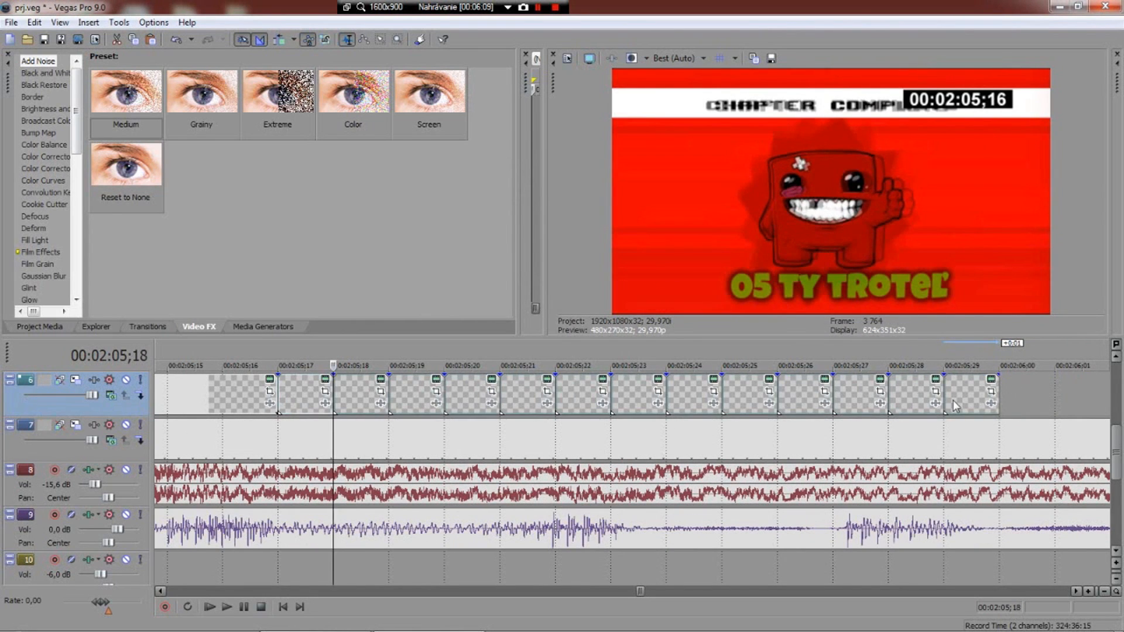
left_click(999, 392)
scroll(1000, 392, "down", 5)
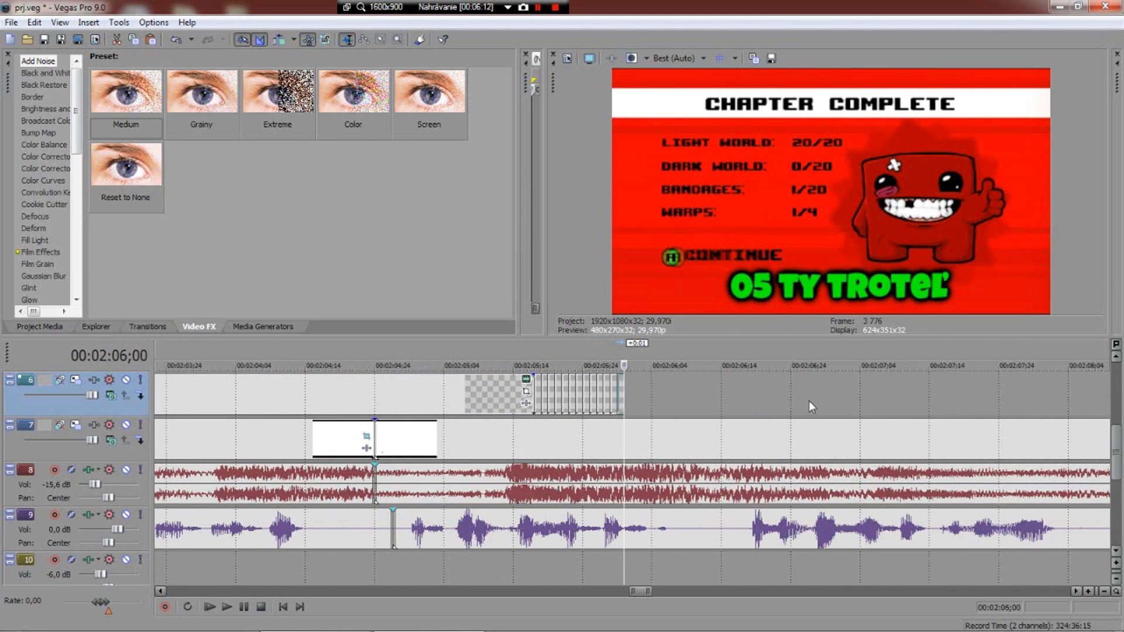
key("ctrl+v")
left_click(650, 274)
key("ctrl+v")
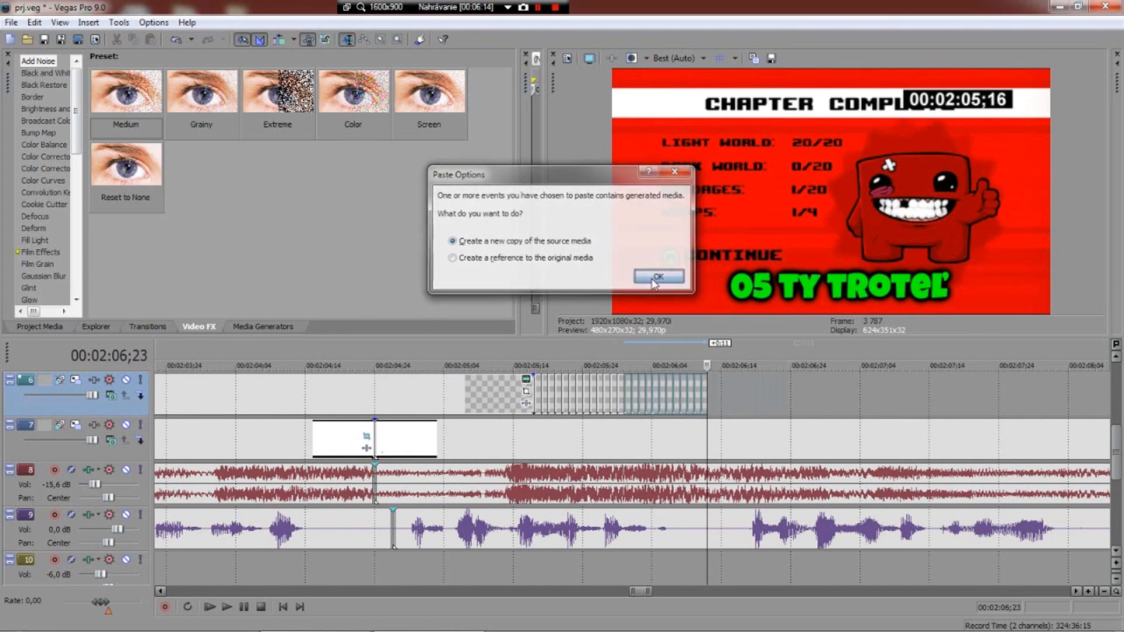
left_click(651, 275)
key("ctrl+v")
left_click(651, 275)
key("ctrl+v")
left_click(651, 275)
key("ctrl+v")
left_click(653, 280)
key("ctrl+v")
left_click(653, 280)
key("ctrl+v")
left_click(652, 280)
key("ctrl+v")
left_click(653, 278)
key("ctrl+v")
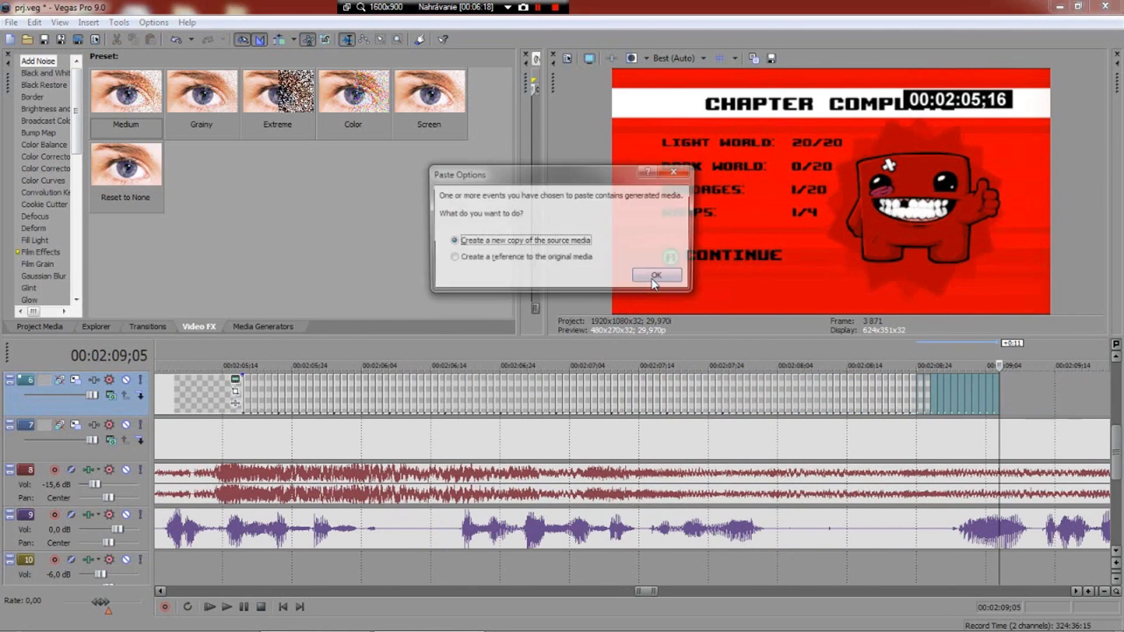
left_click(653, 278)
key("ctrl+v")
left_click(653, 279)
key("ctrl+v")
left_click(652, 279)
key("ctrl+v")
left_click(653, 279)
key("ctrl+v")
left_click(653, 279)
key("ctrl+v")
left_click(653, 279)
Delete all the one-frame events after 00:02:05;17 on the text track.
scroll(285, 428, "down", 5)
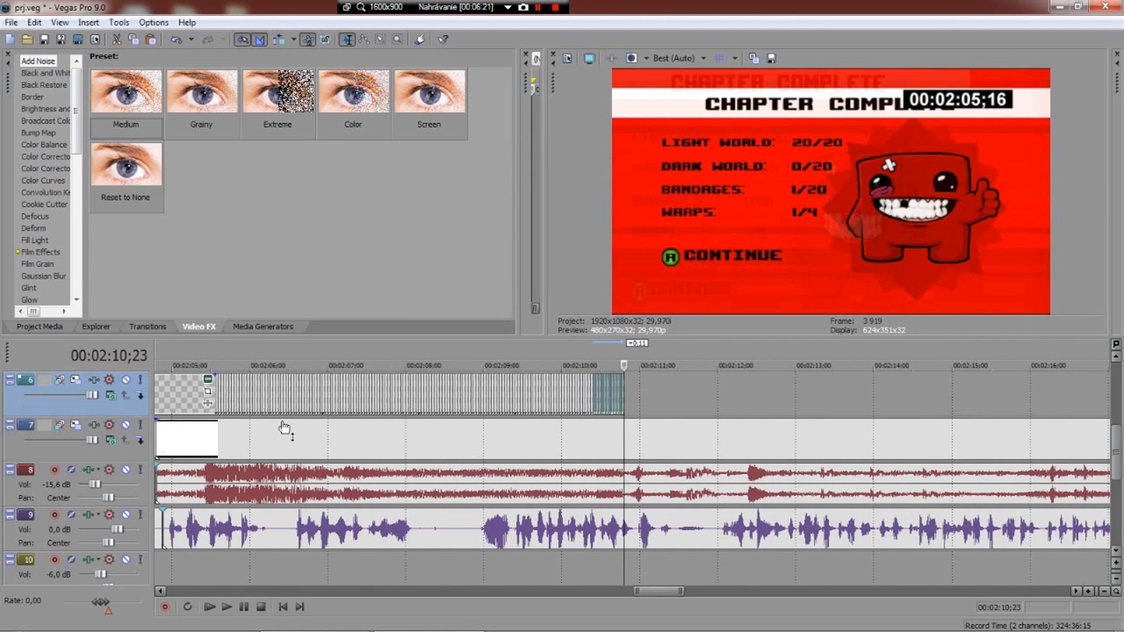
left_click(220, 395)
left_click(623, 388, "shift")
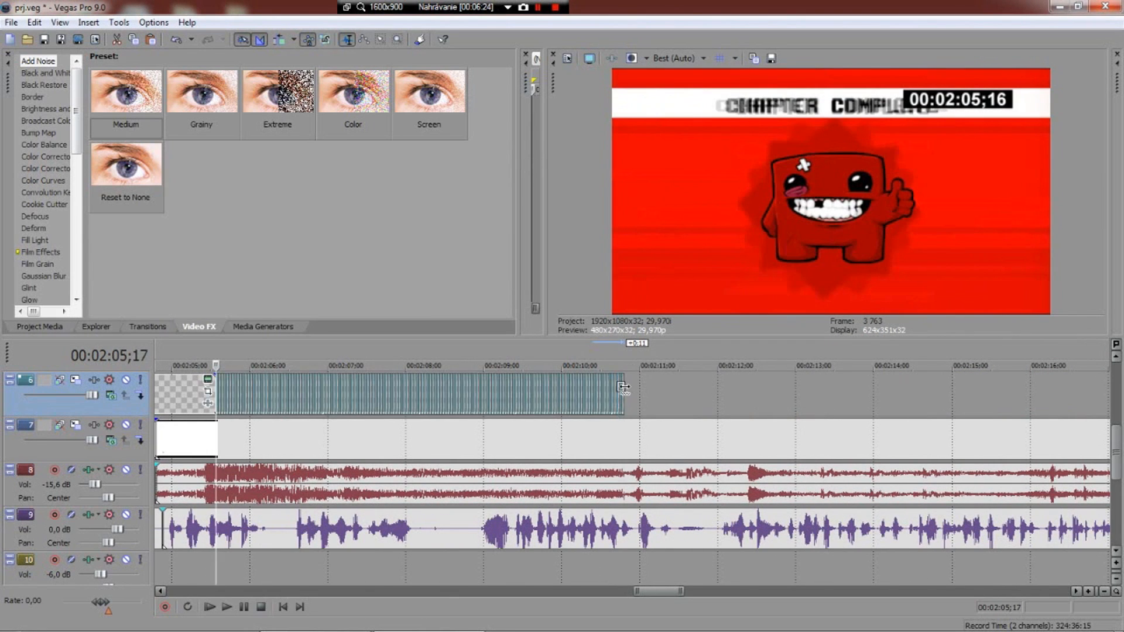
key("Delete")
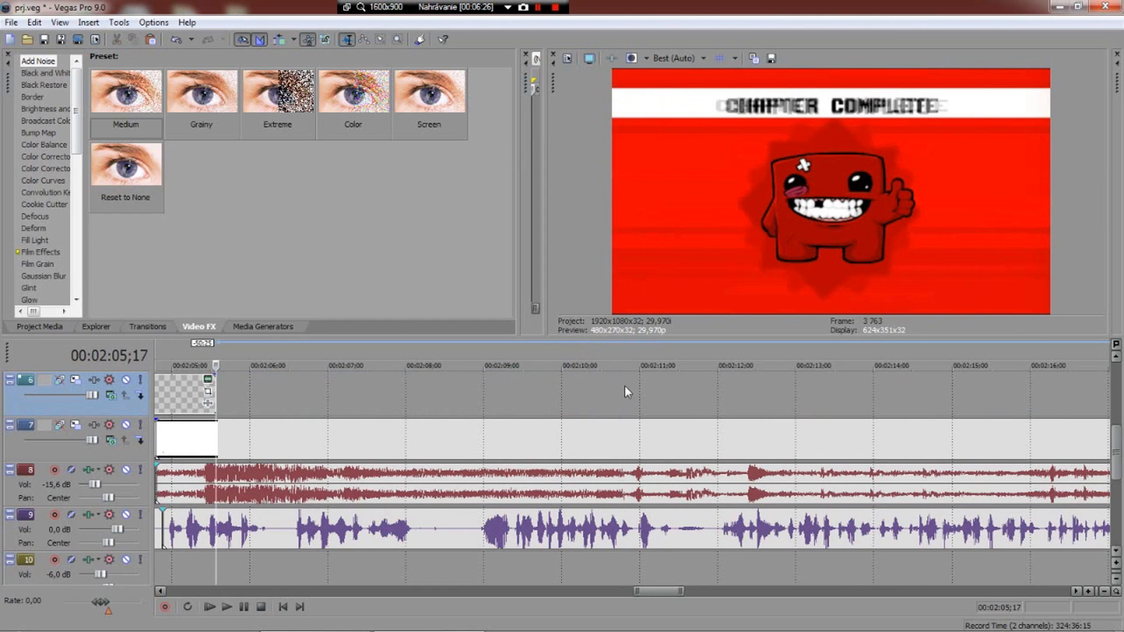
Paste two new copies of the one-frame event group end to end from 00:02:05;17 to 00:02:16;00 on the text track.
key("ctrl+v")
left_click(653, 278)
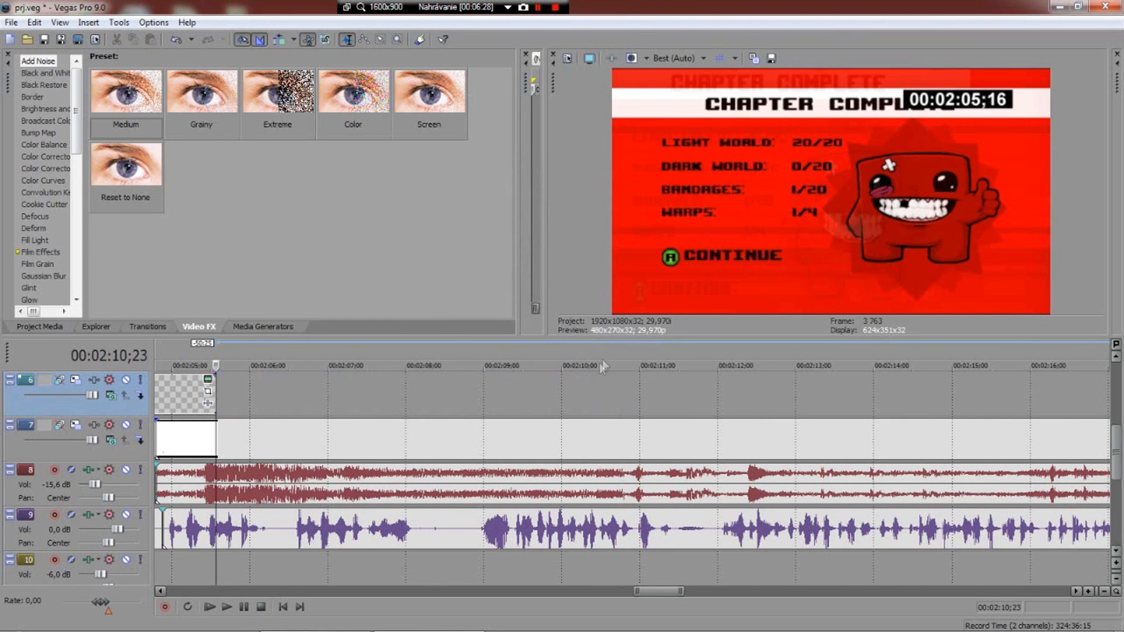
key("ctrl+v")
left_click(654, 277)
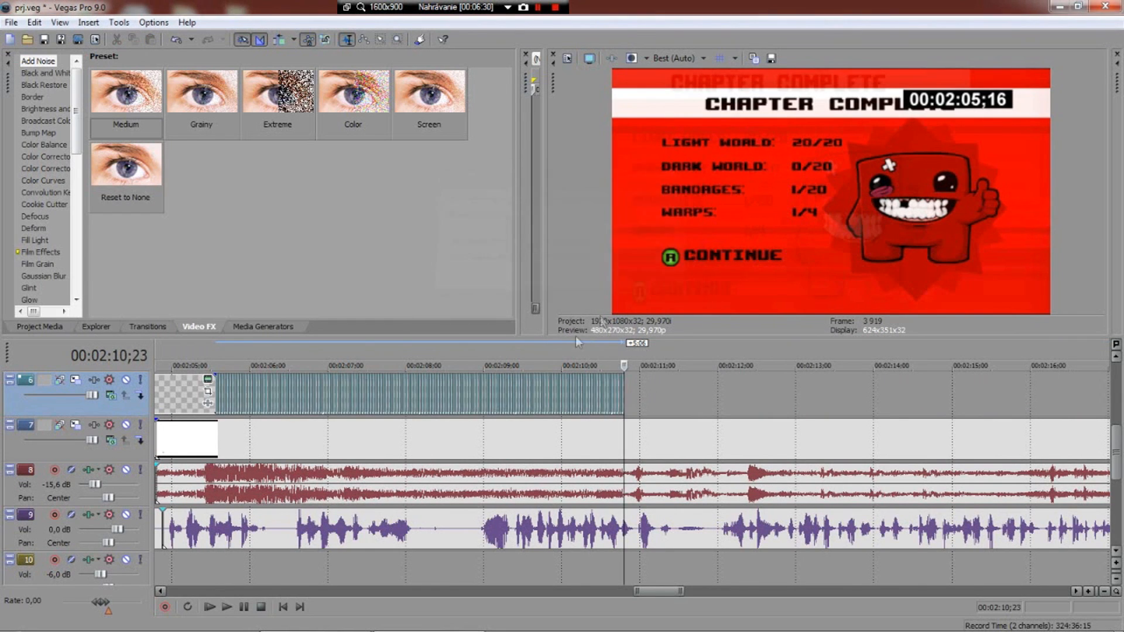
Play the stretch from the end of the running counter into the pasted one-frame events to check the held time.
scroll(441, 422, "down", 5)
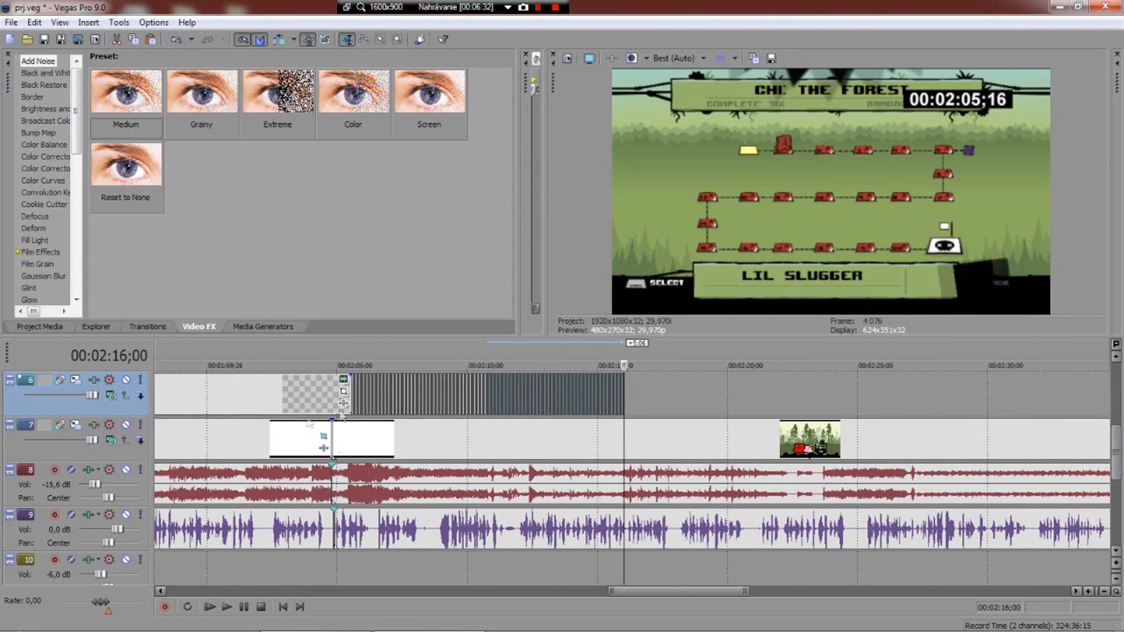
left_click(317, 395)
left_click(325, 399)
key("space")
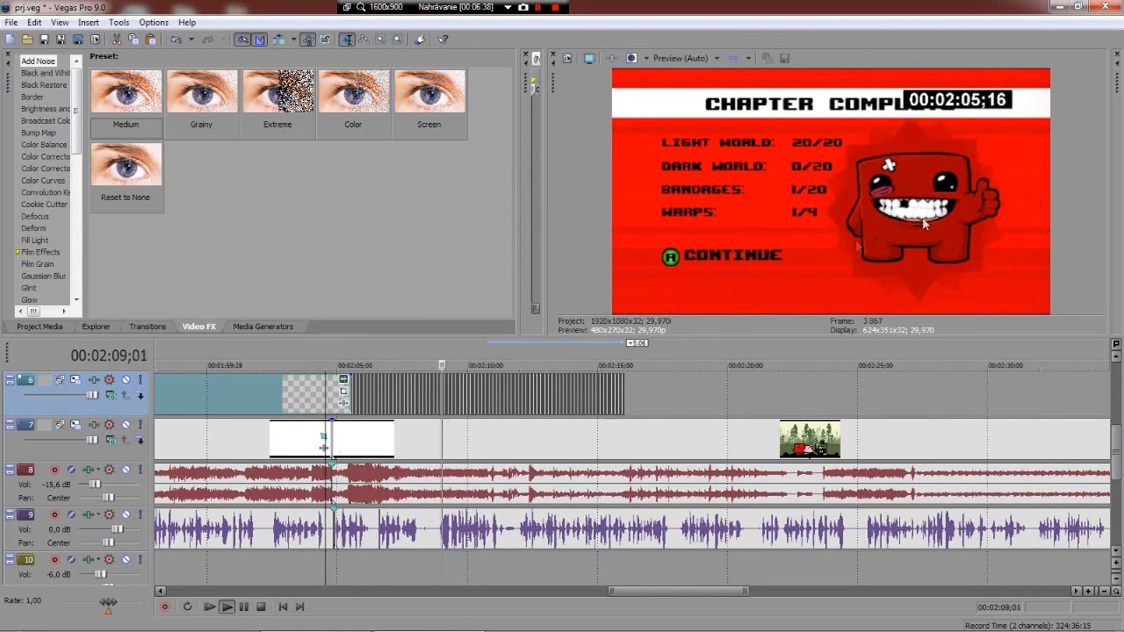
key("Return")
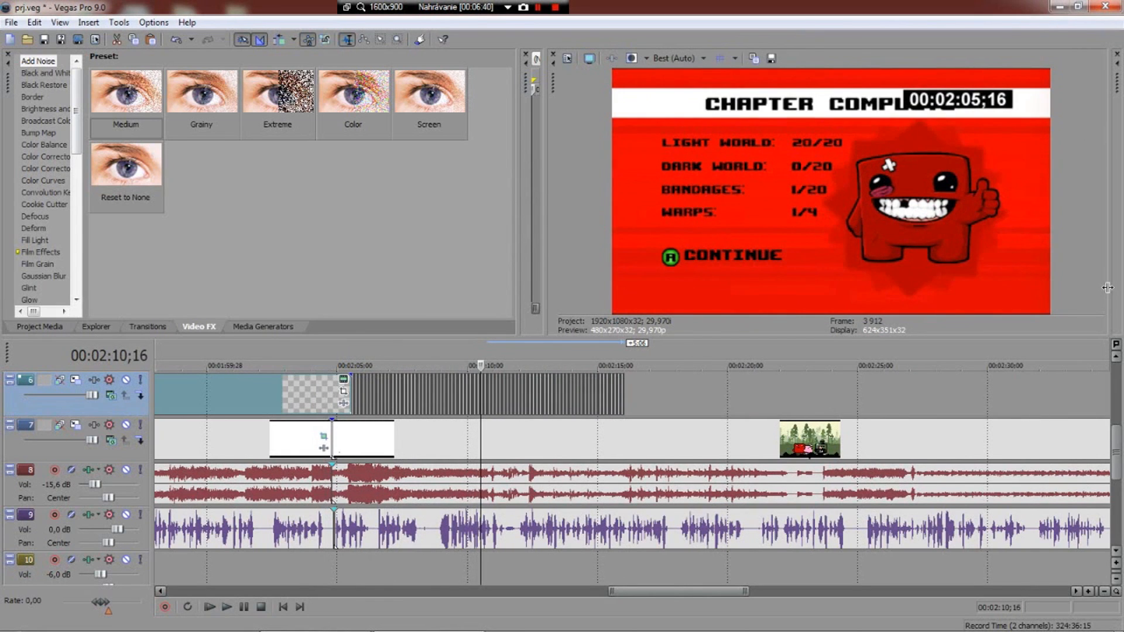
Inspect the row of pasted one-frame events and preview the counter just before it at 00:02:04;03.
scroll(484, 407, "up", 12)
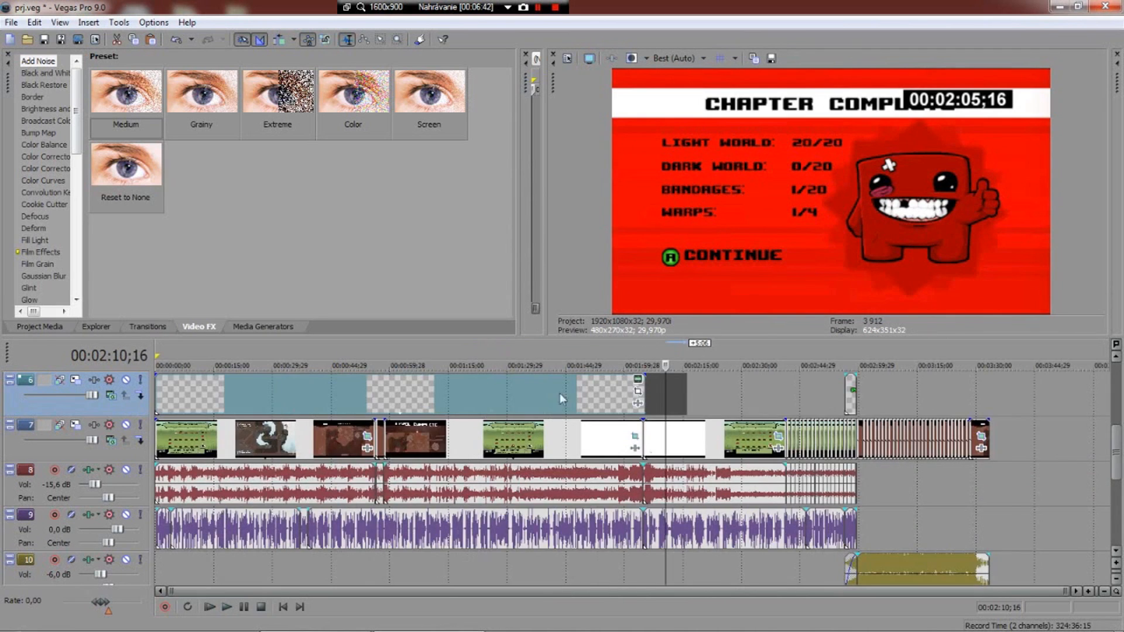
scroll(638, 399, "down", 8)
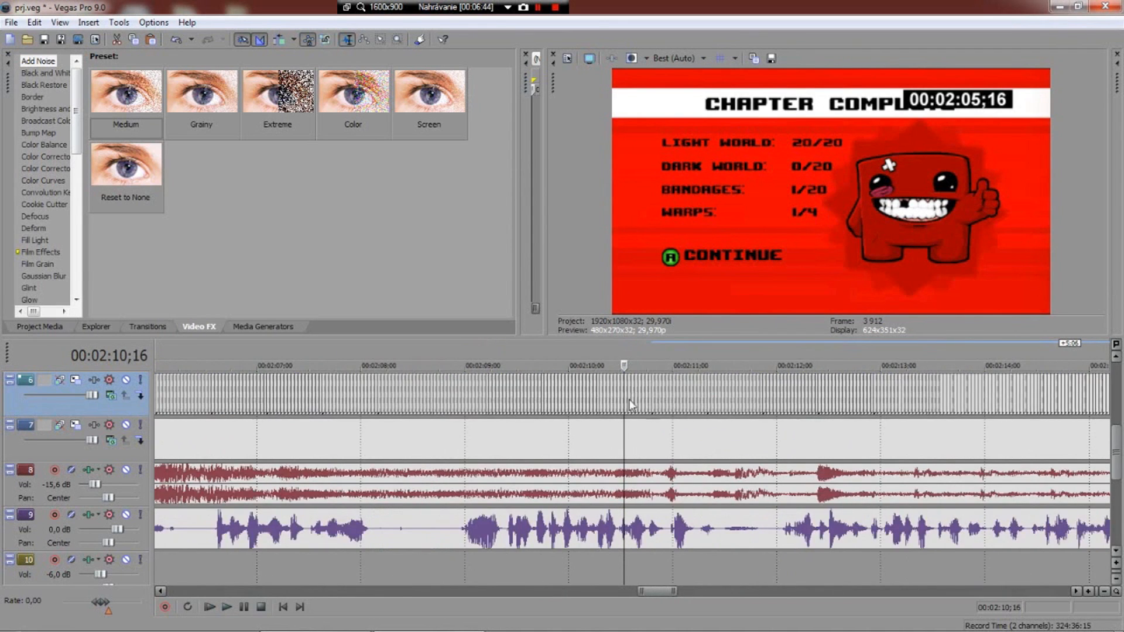
left_click(289, 397)
scroll(302, 394, "down", 6)
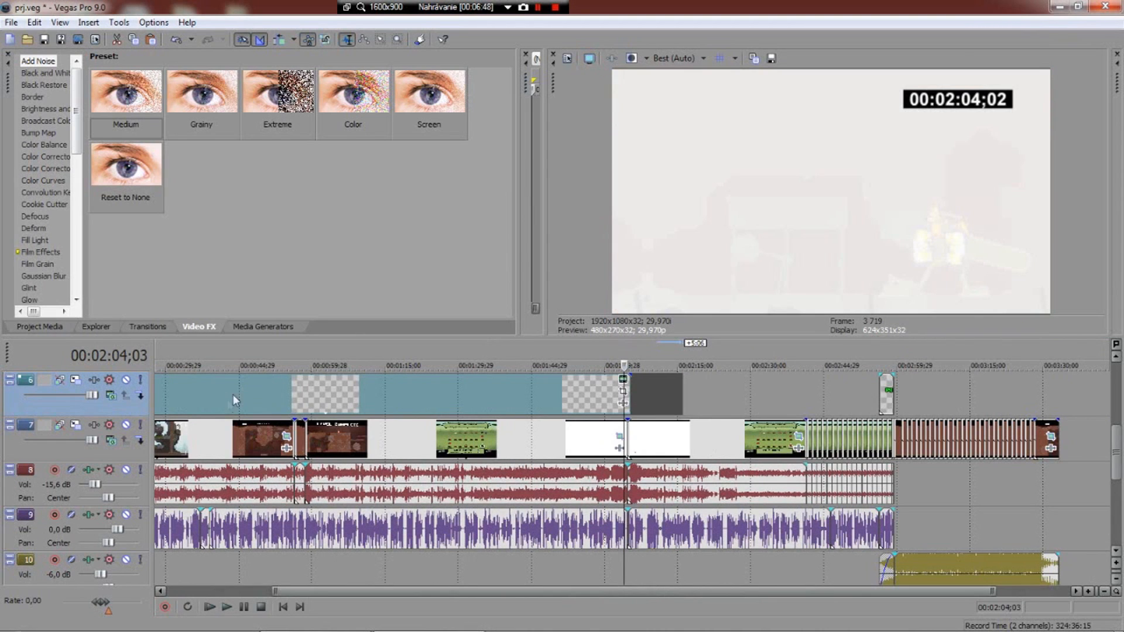
Spot-check the Timecode counter against the footage at several points from 00:00:04;06 to 00:01:10;12.
scroll(194, 389, "down", 2)
left_click(171, 391)
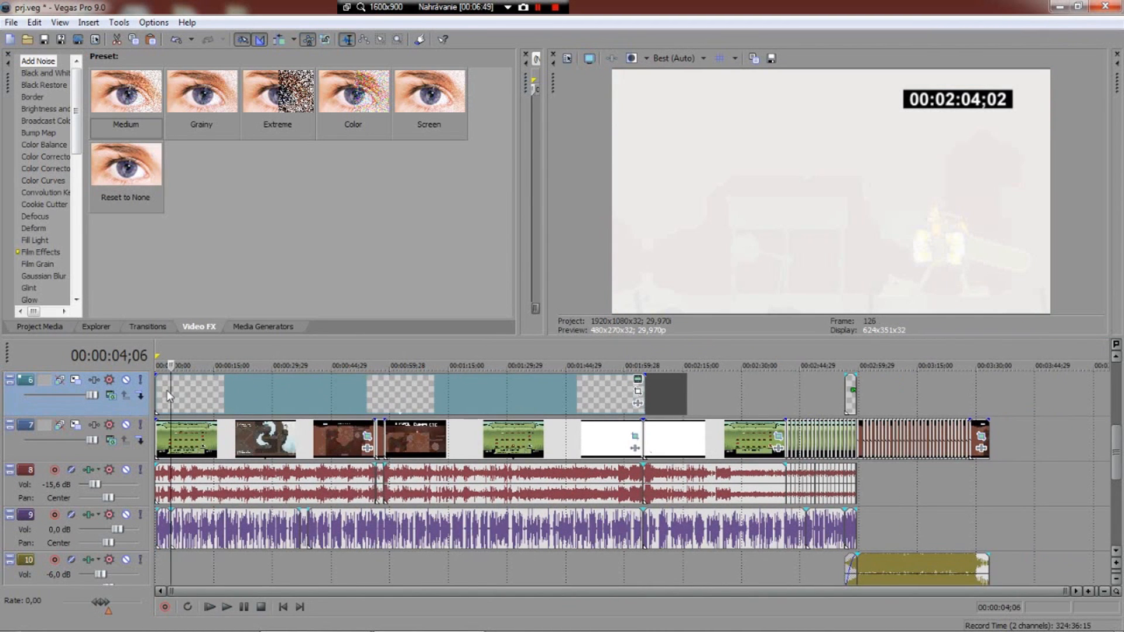
left_click(182, 390)
left_click(194, 390)
left_click(198, 391)
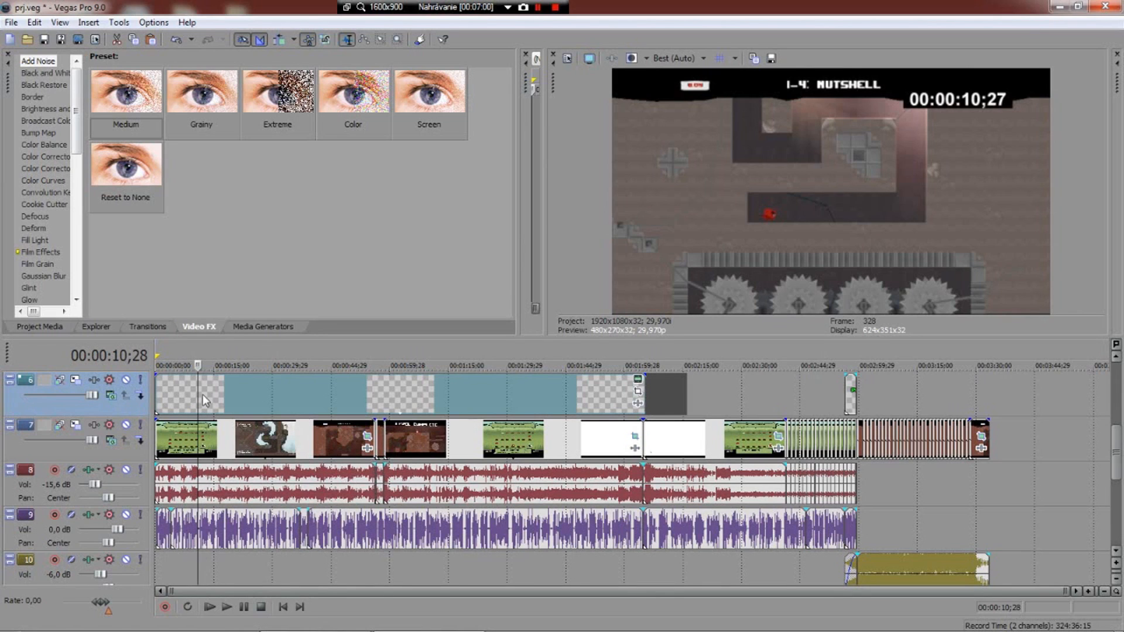
left_click(241, 396)
left_click(288, 393)
left_click(327, 394)
left_click(376, 392)
left_click(431, 394)
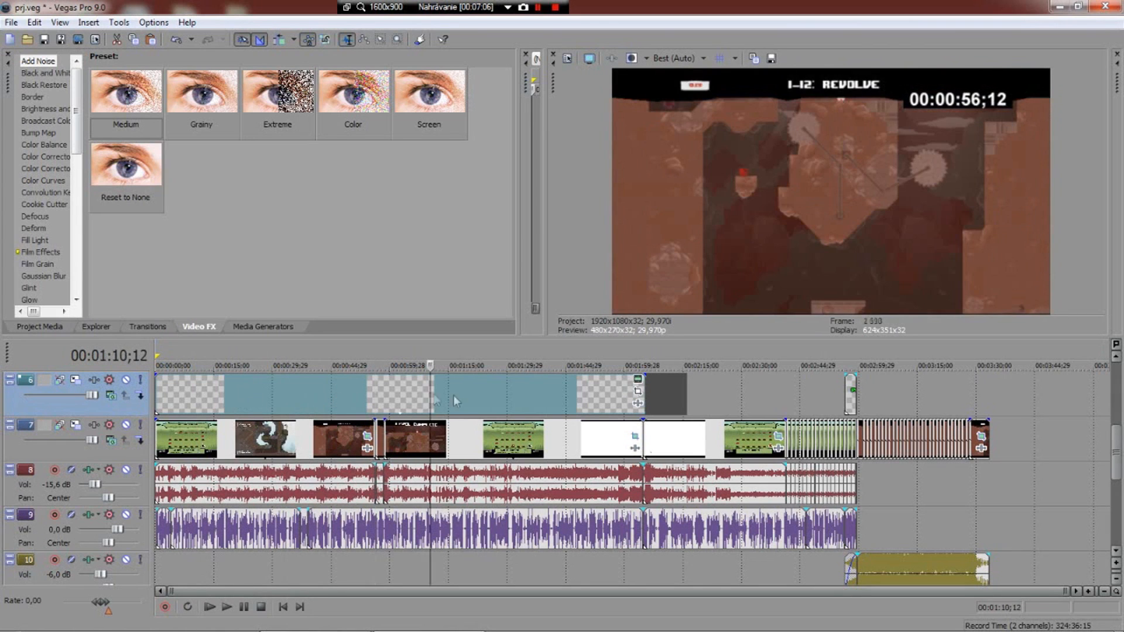
Spot-check the counter over the second half of the footage, playing a short stretch around 00:01:18.
left_click(483, 395)
left_click(518, 389)
left_click(564, 394)
left_click(606, 396)
left_click(561, 389)
left_click(514, 390)
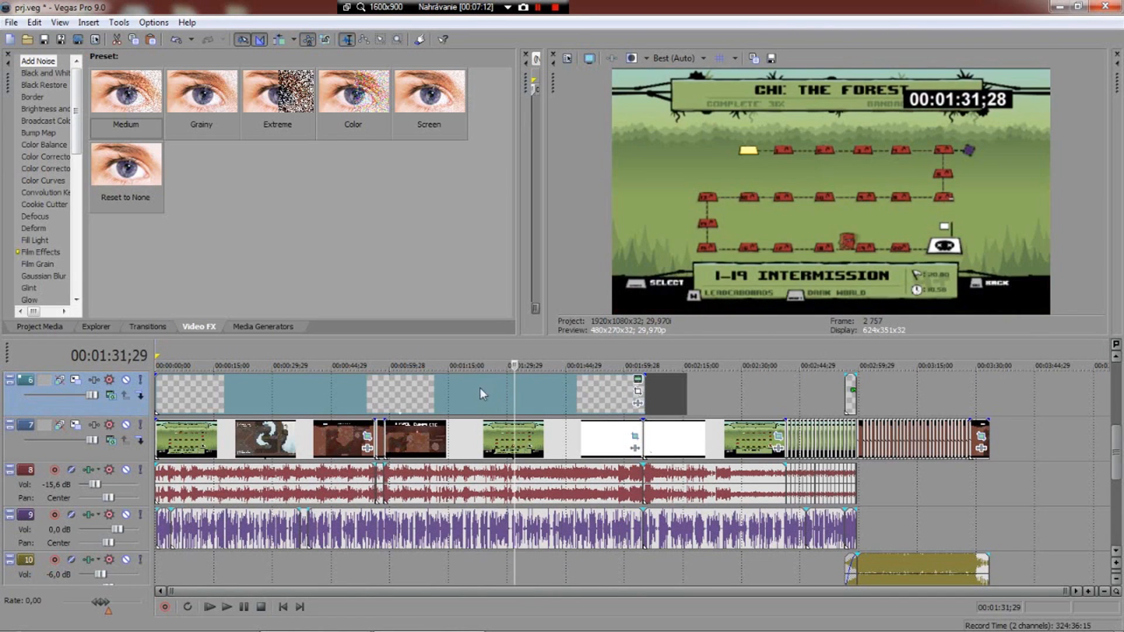
left_click(461, 395)
left_click(448, 385)
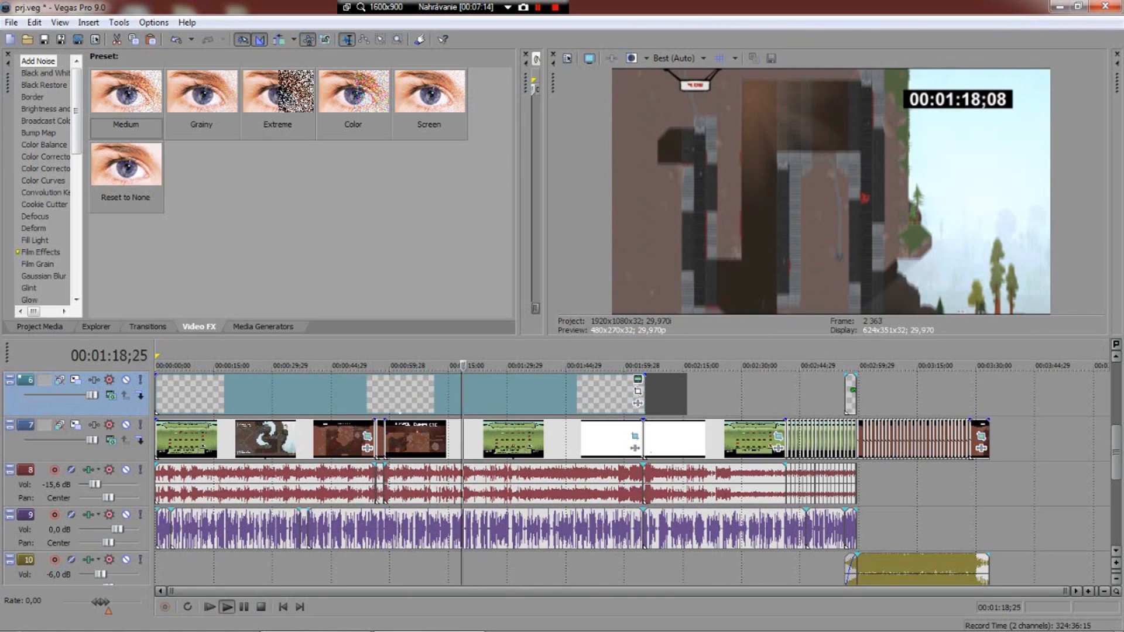
left_click(514, 405)
left_click(506, 395)
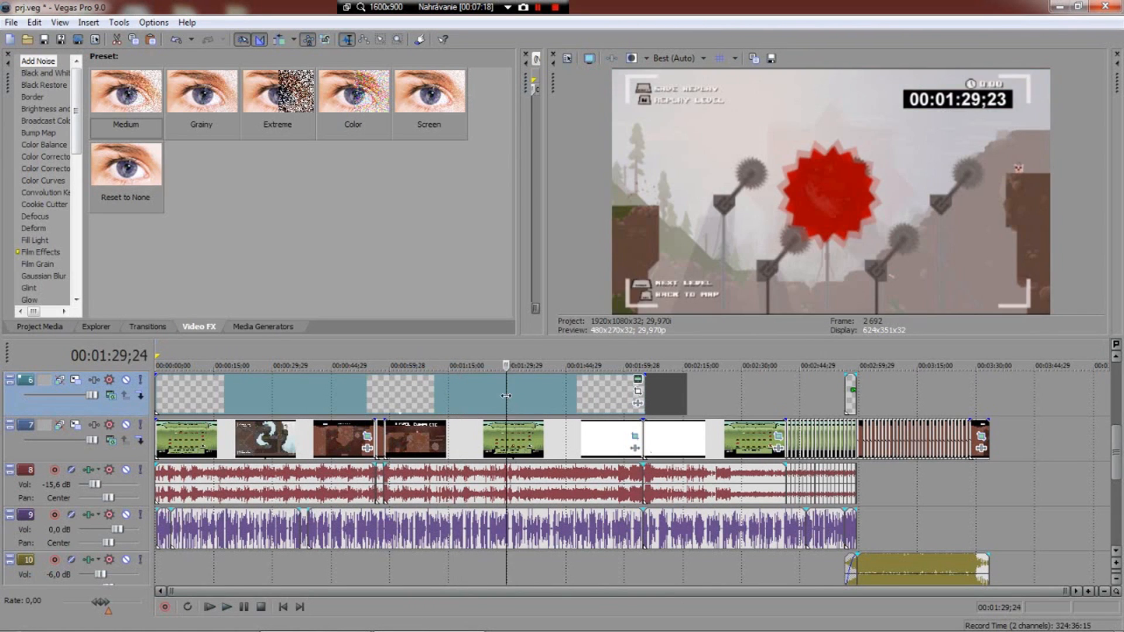
Play the counter's final seconds from about 00:01:57 and preview the held time among the one-frame events at 00:02:09;15.
left_click(668, 400)
left_click(611, 401)
key("space")
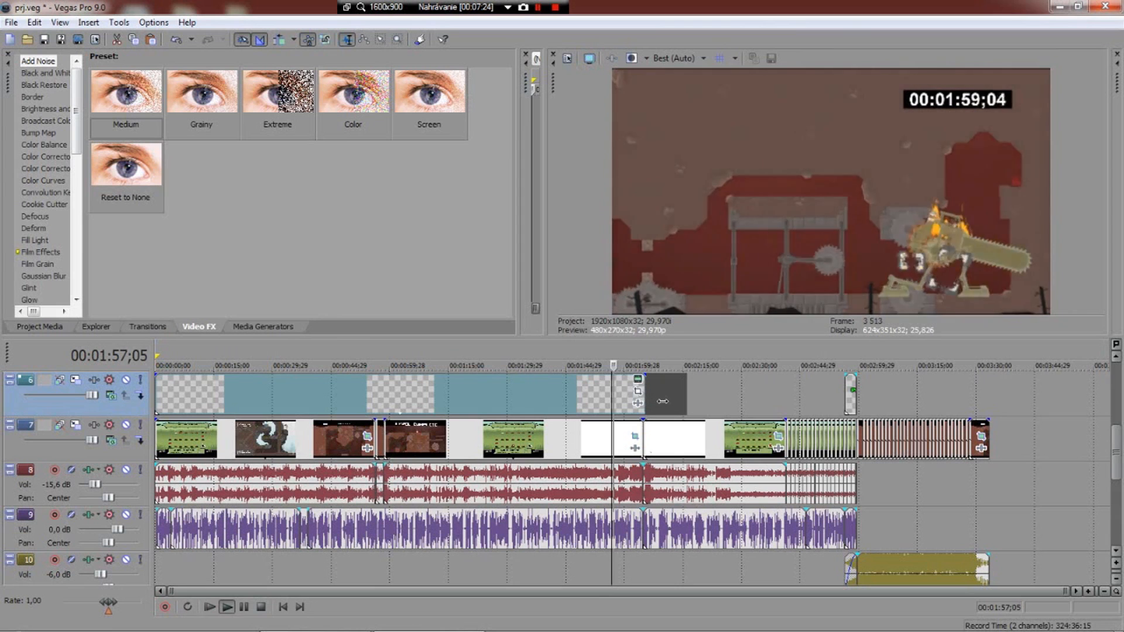
key("Return")
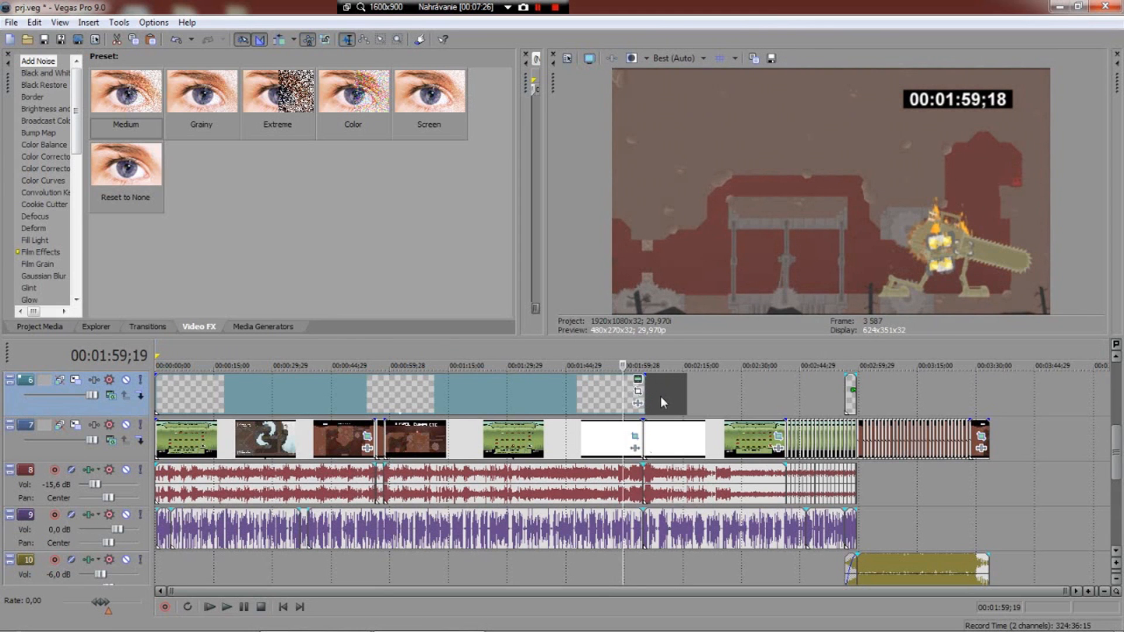
left_click(661, 395)
scroll(664, 398, "up", 2)
scroll(681, 409, "up", 3)
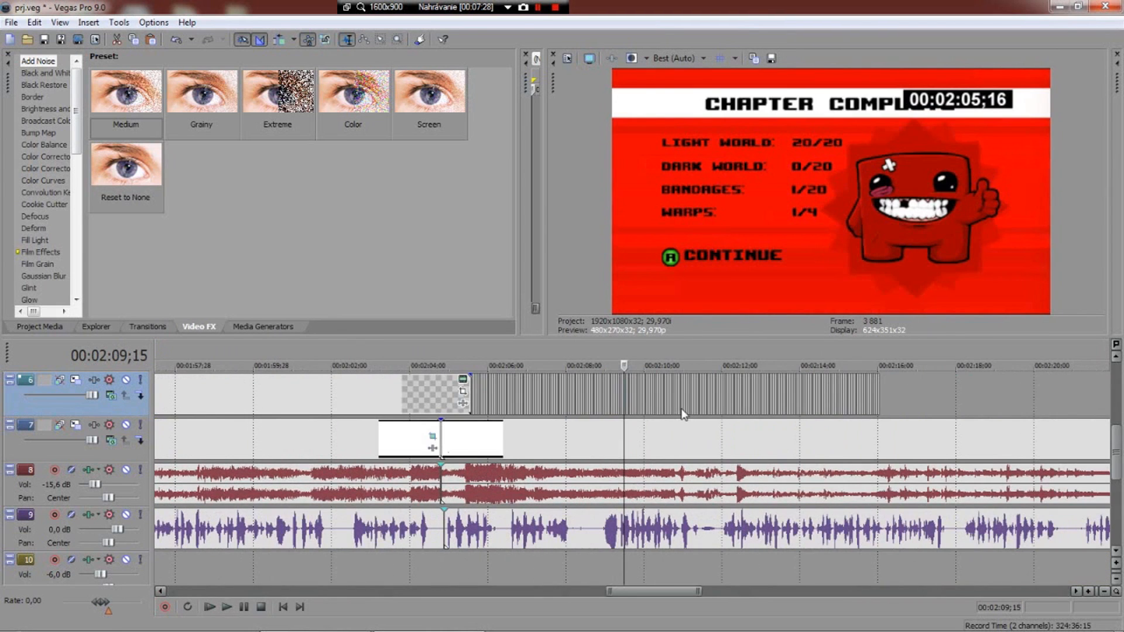